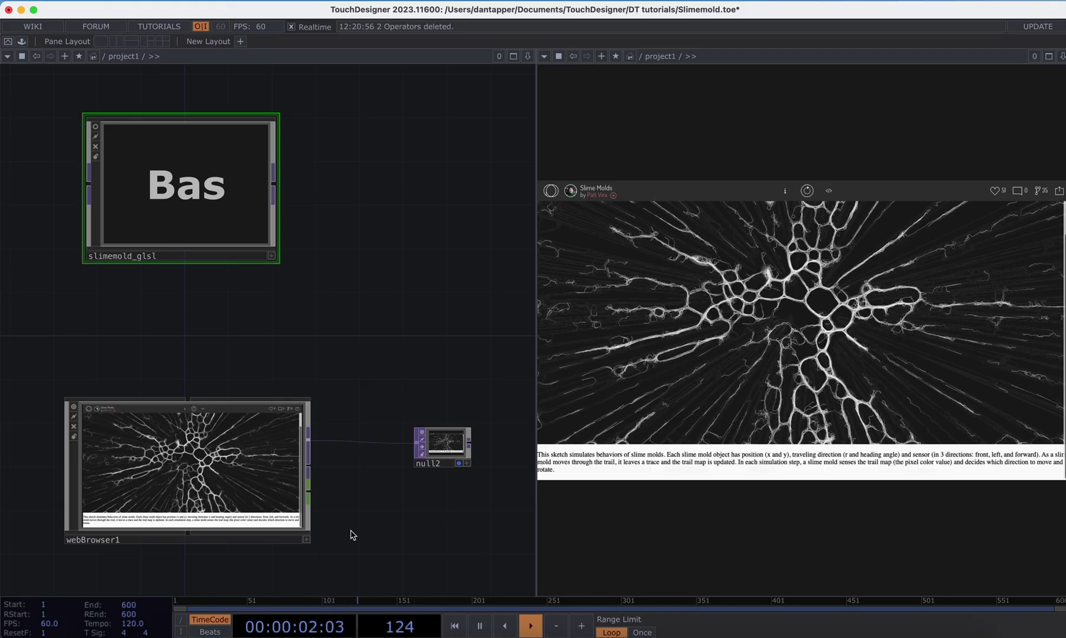
Step: View the Slime Molds sketch on OpenProcessing and the p5.js Slime Molds coding tutorial in the browser, and return to TouchDesigner
key("ctrl+Up")
left_click(324, 256)
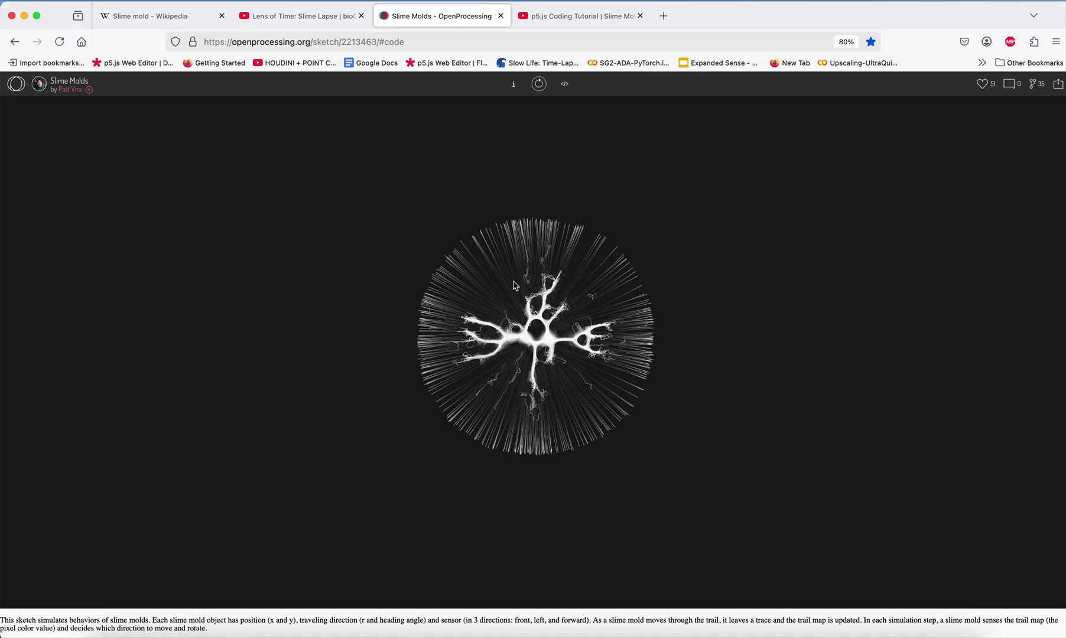
left_click(556, 18)
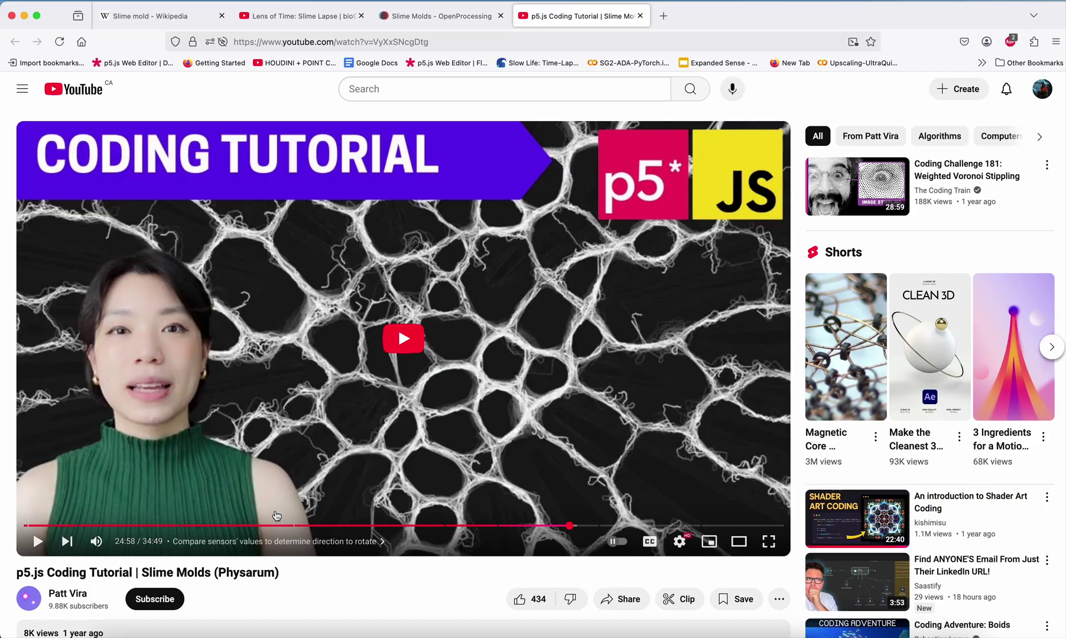
left_click(420, 24)
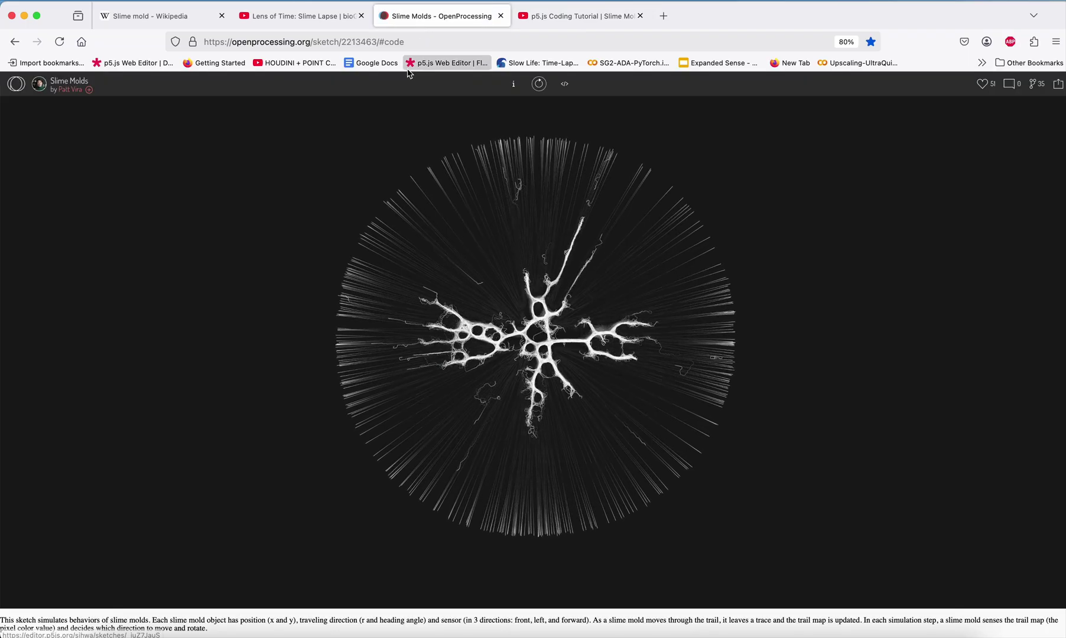
key("ctrl+Up")
left_click(264, 367)
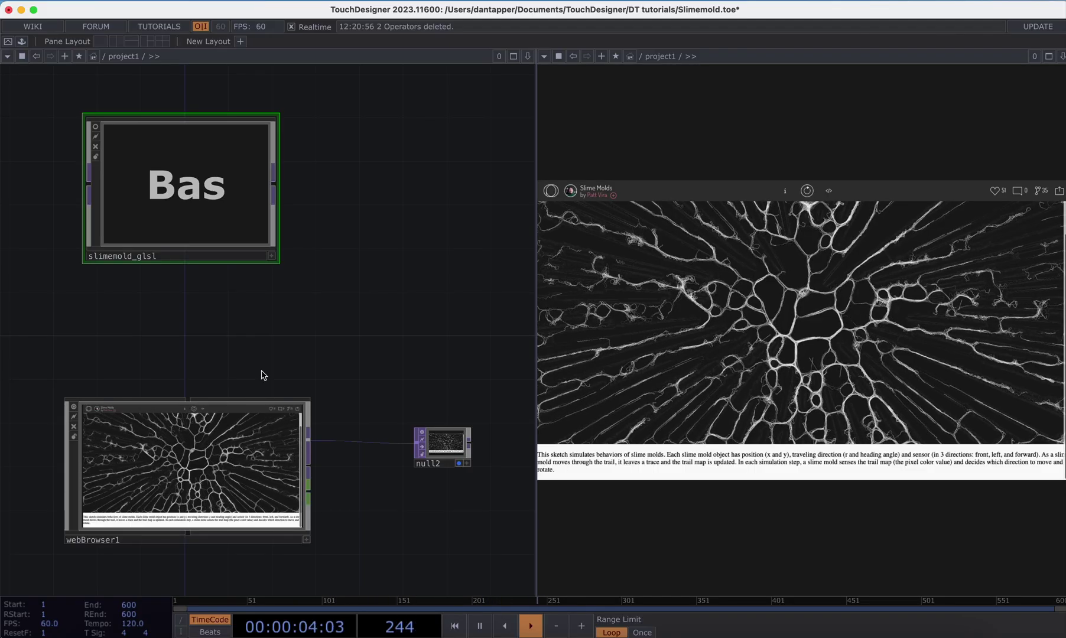
Step: Look inside the slimemold_glsl component at the shader DATs docked to its GLSL operator, and return to the project network
double_click(215, 231)
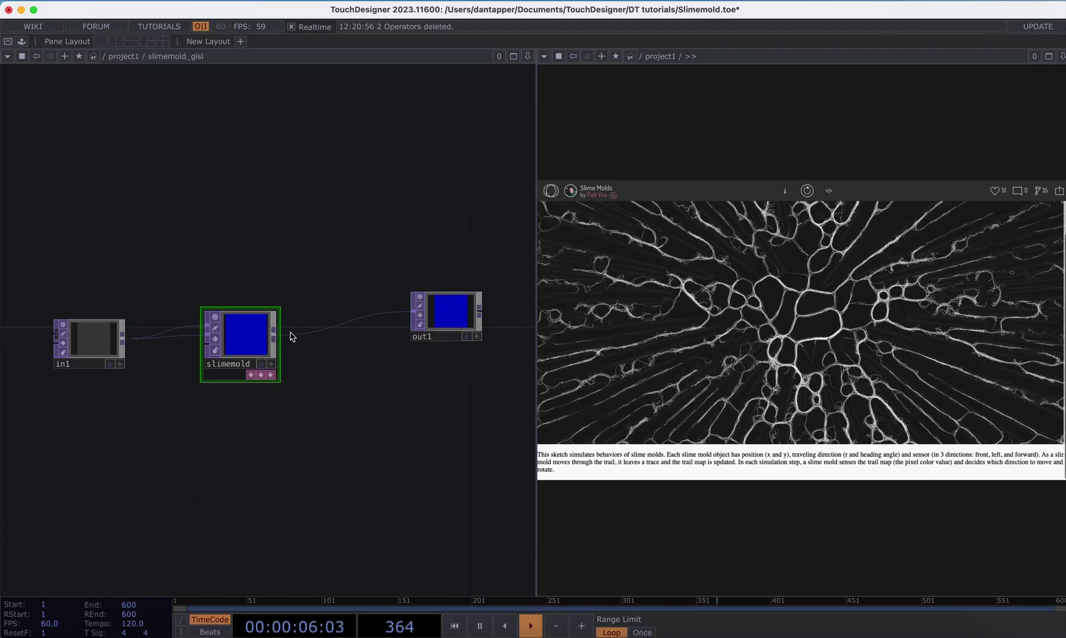
left_click(251, 375)
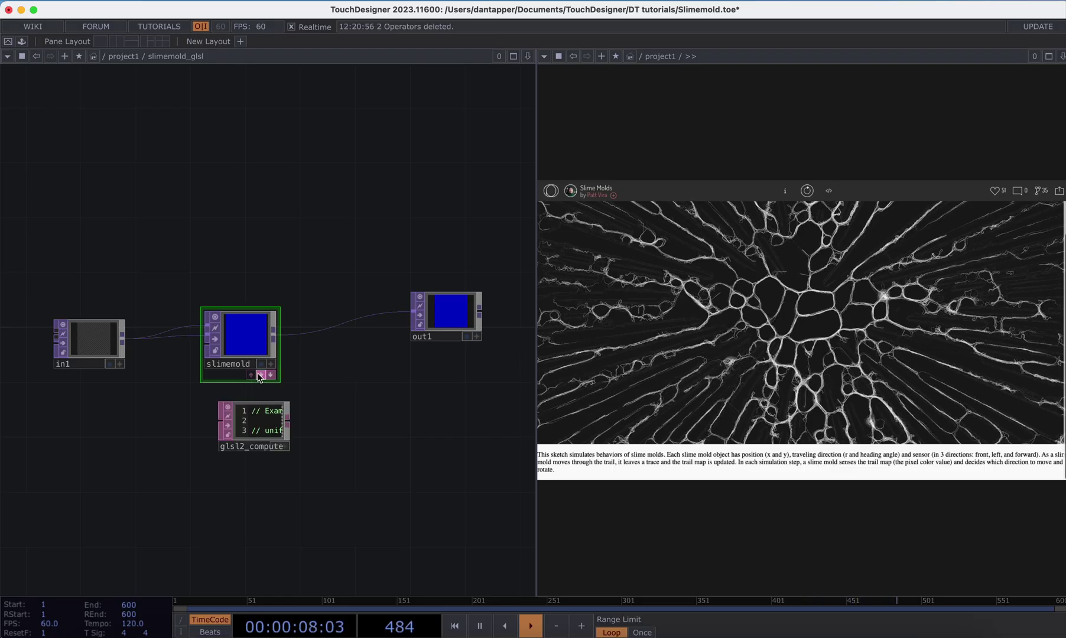
left_click_drag(211, 424, 288, 417)
left_click(261, 375)
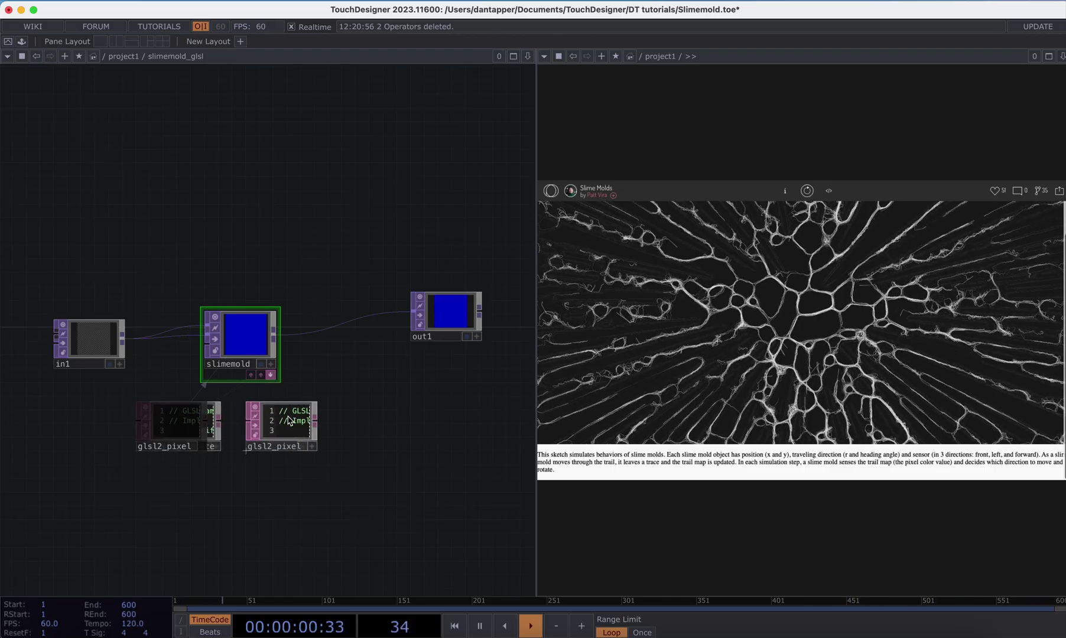
left_click(261, 375)
left_click(251, 375)
key("u")
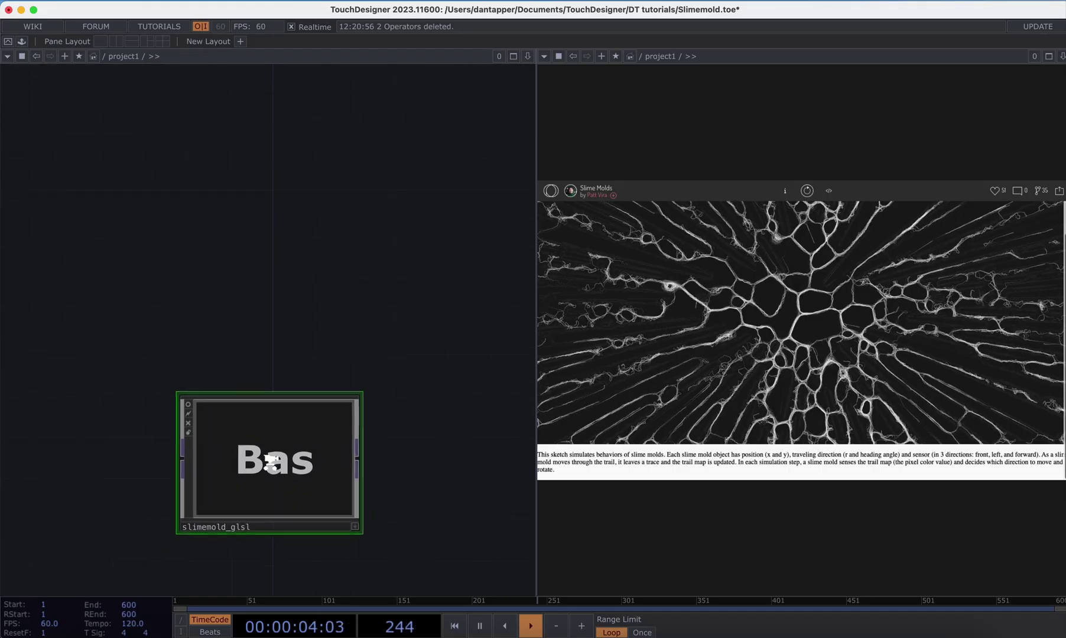
left_click_drag(265, 353, 228, 184)
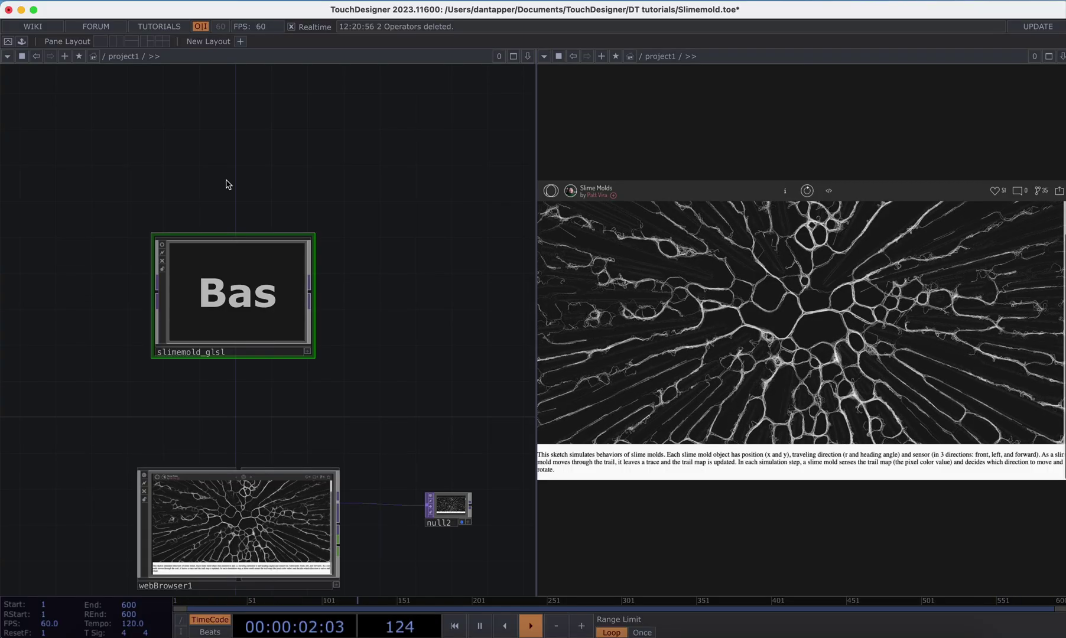
Step: Play the Lens of Time: Slime Lapse video in the browser, view the Slime mold Wikipedia article, and return to TouchDesigner
key("ctrl+Up")
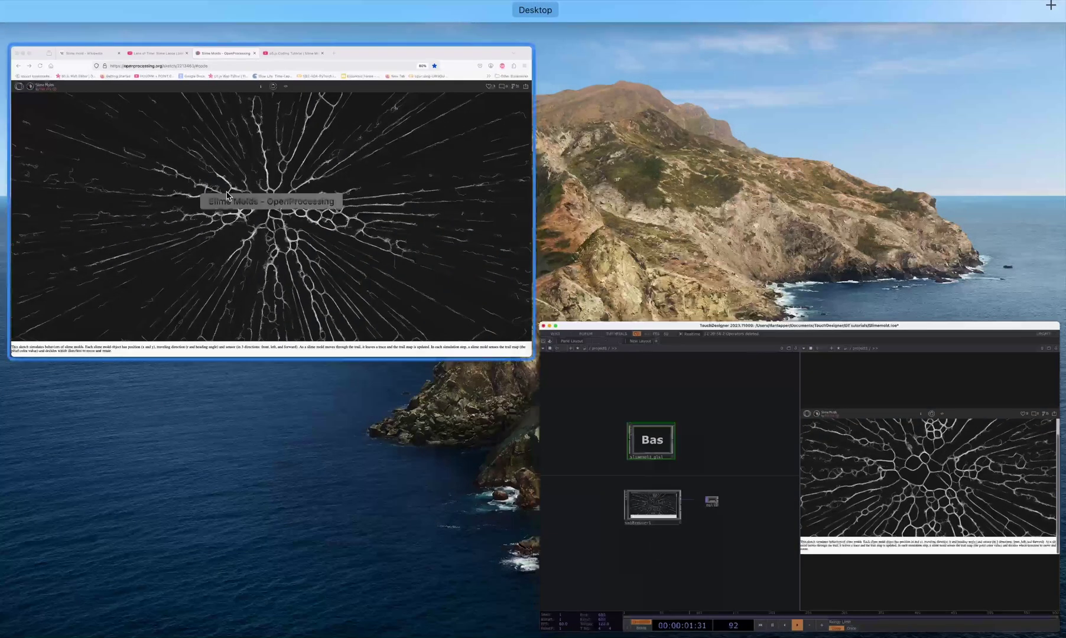
left_click(228, 183)
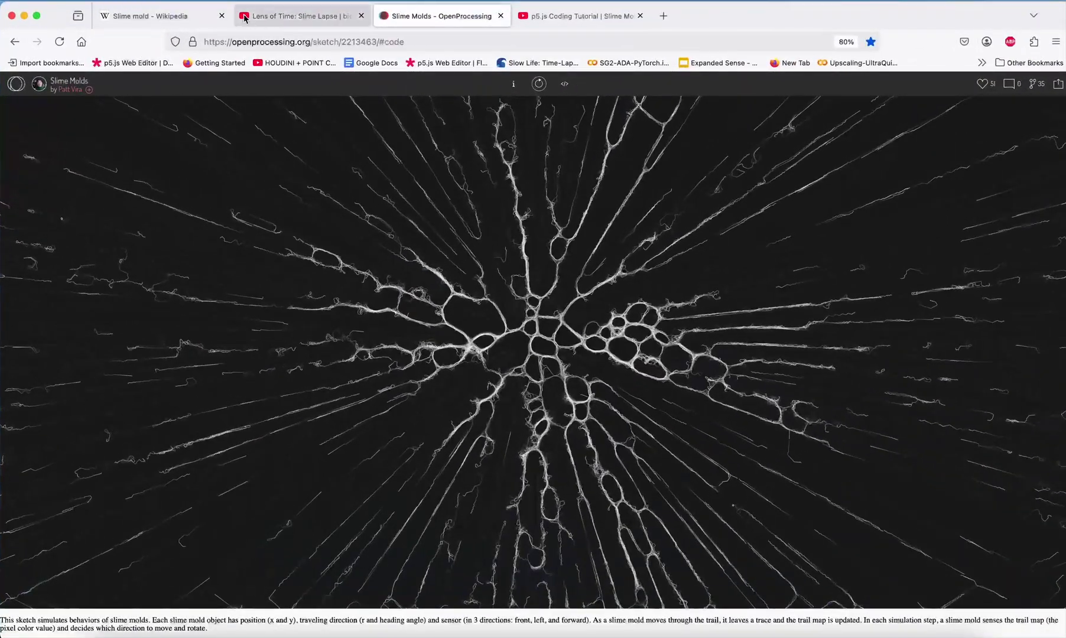
left_click(278, 16)
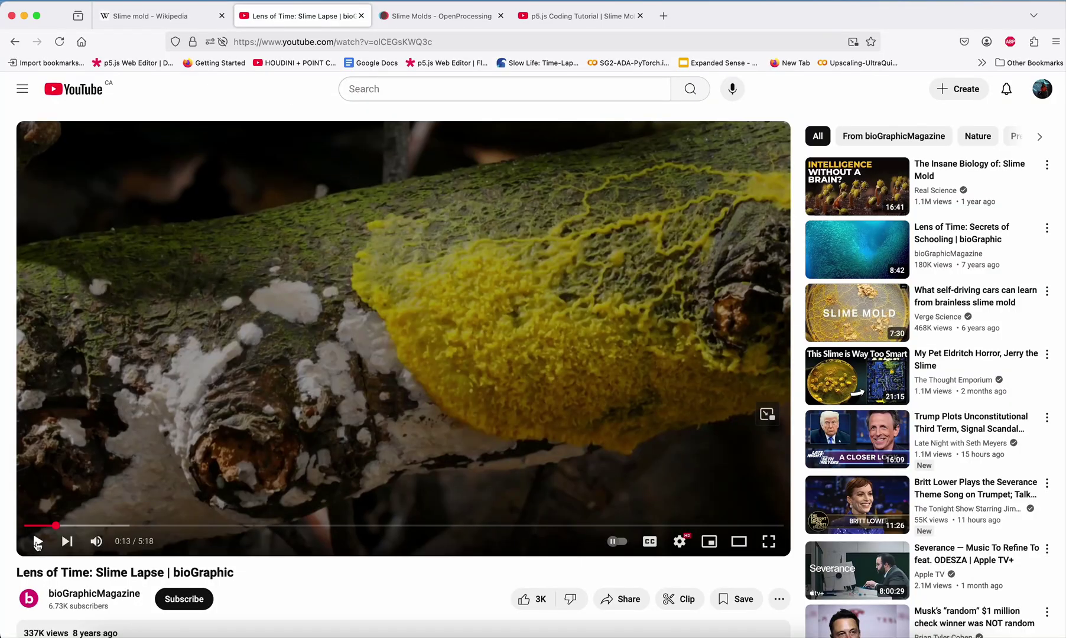
left_click(37, 542)
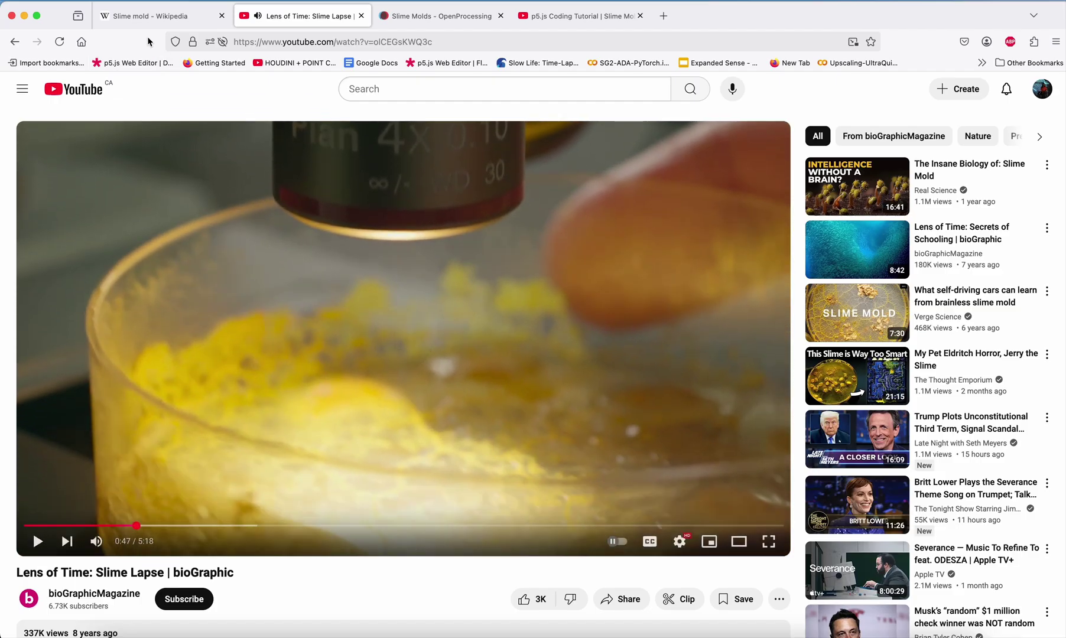
left_click(144, 17)
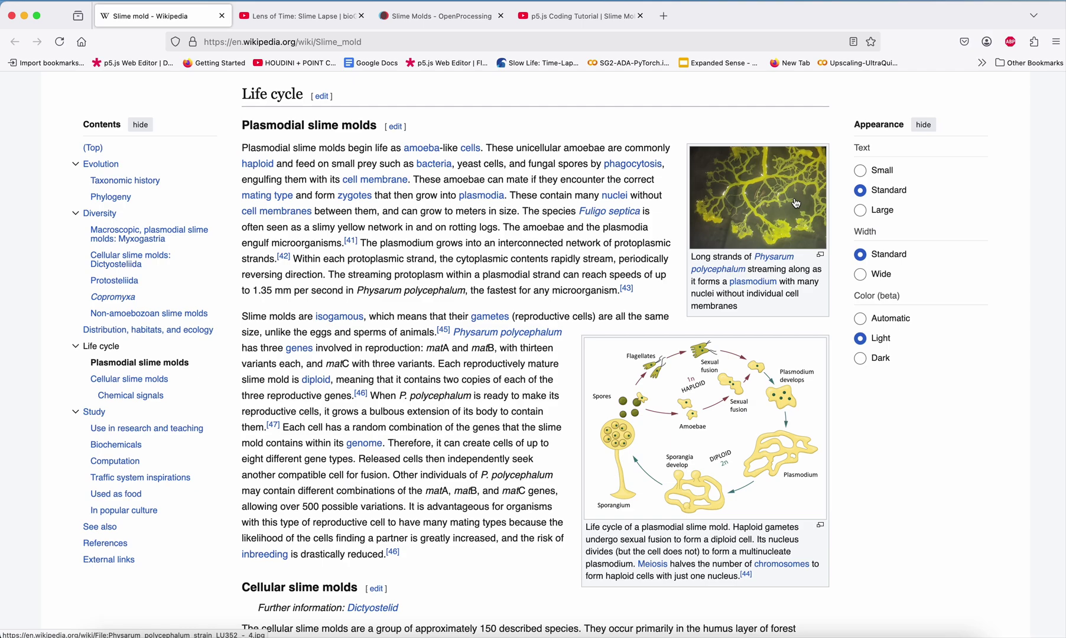
key("ctrl+Up")
left_click(383, 383)
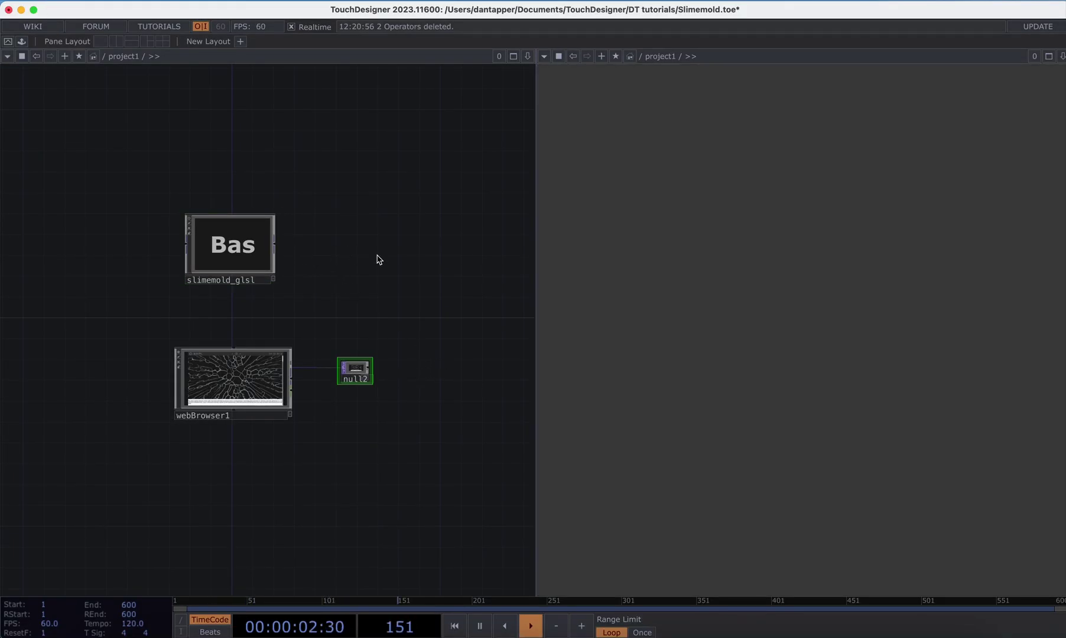
Step: Close the empty second pane so the network editor fills the whole workspace
scroll(377, 255, "down", 3)
left_click_drag(283, 246, 287, 180)
left_click_drag(378, 243, 394, 260)
left_click_drag(536, 239, 704, 243)
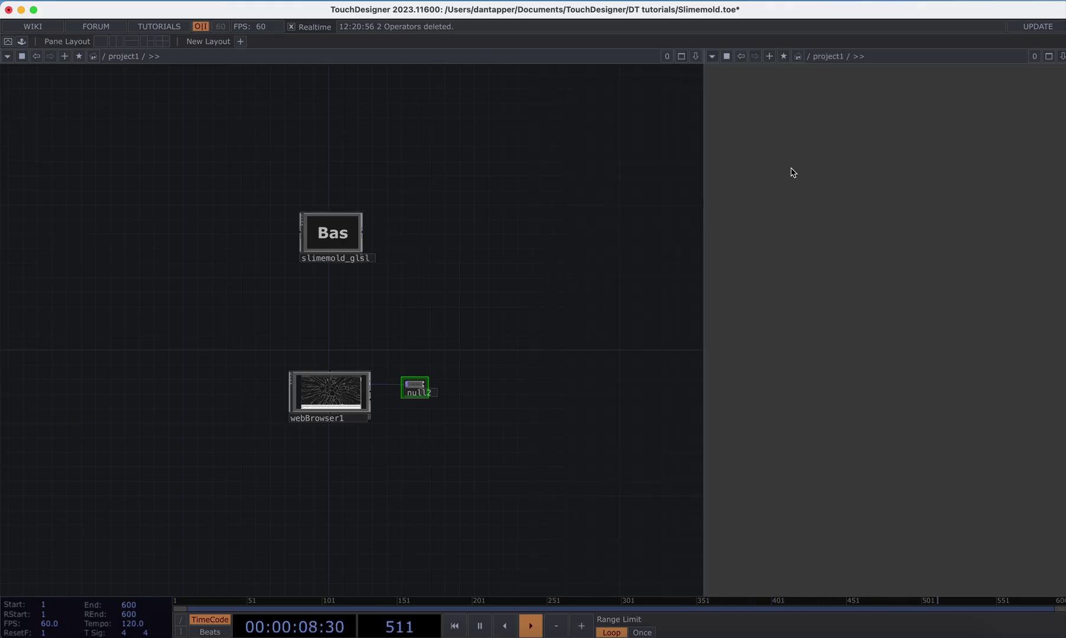
key("alt+z")
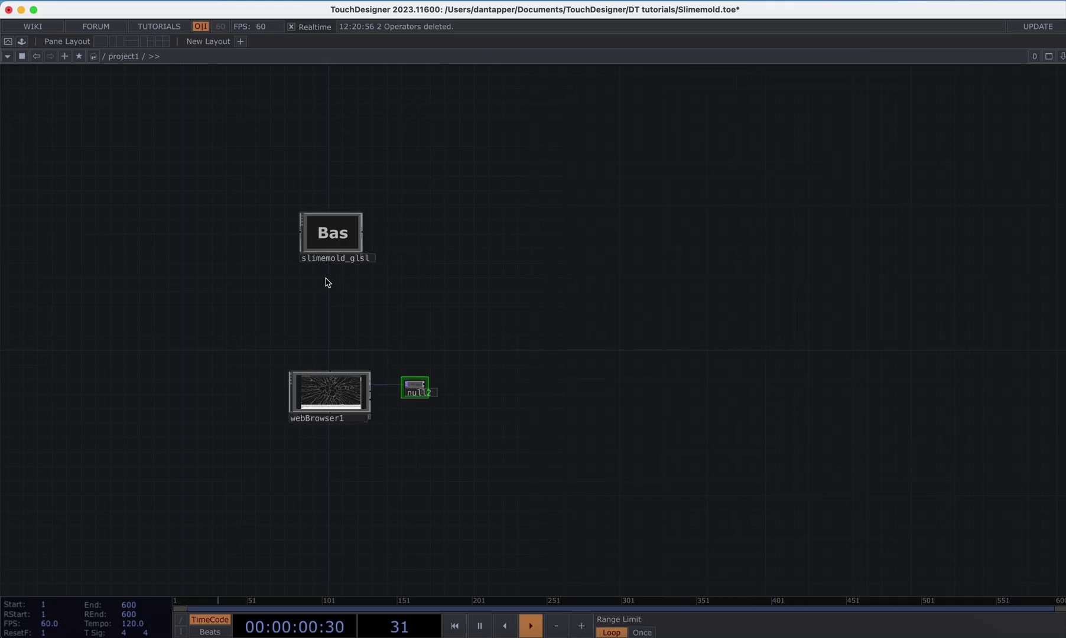
Step: Move the slimemold_glsl component well to the right of its spot above webBrowser1 in the network
scroll(328, 283, "up", 5)
scroll(419, 271, "down", 2)
left_click_drag(348, 180, 733, 189)
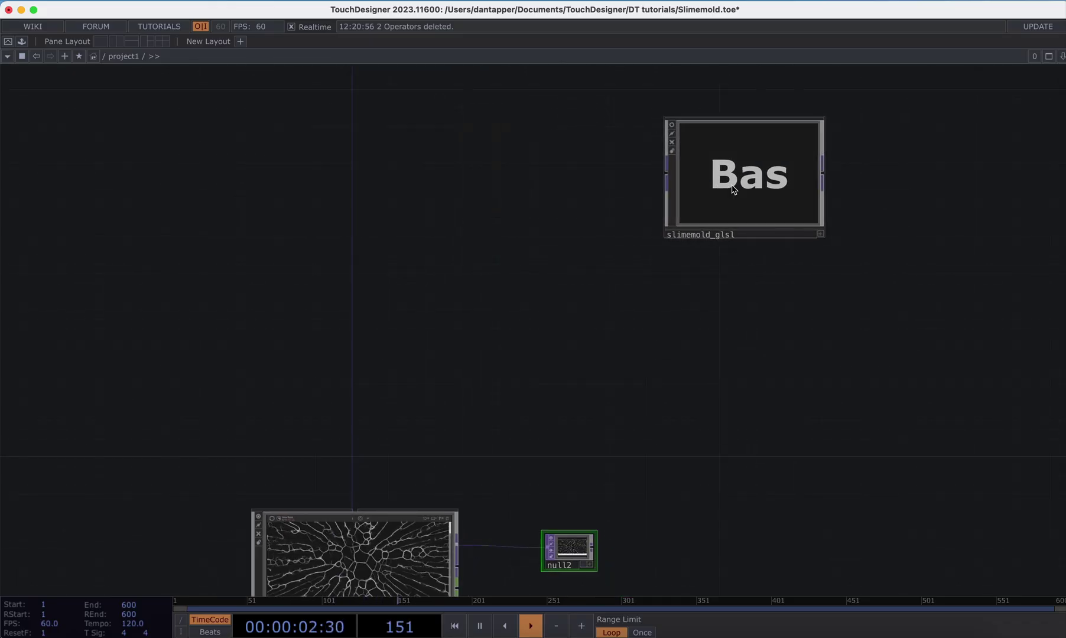
Step: Add a Noise TOP to the left of the slimemold_glsl component
left_click_drag(530, 187, 357, 306)
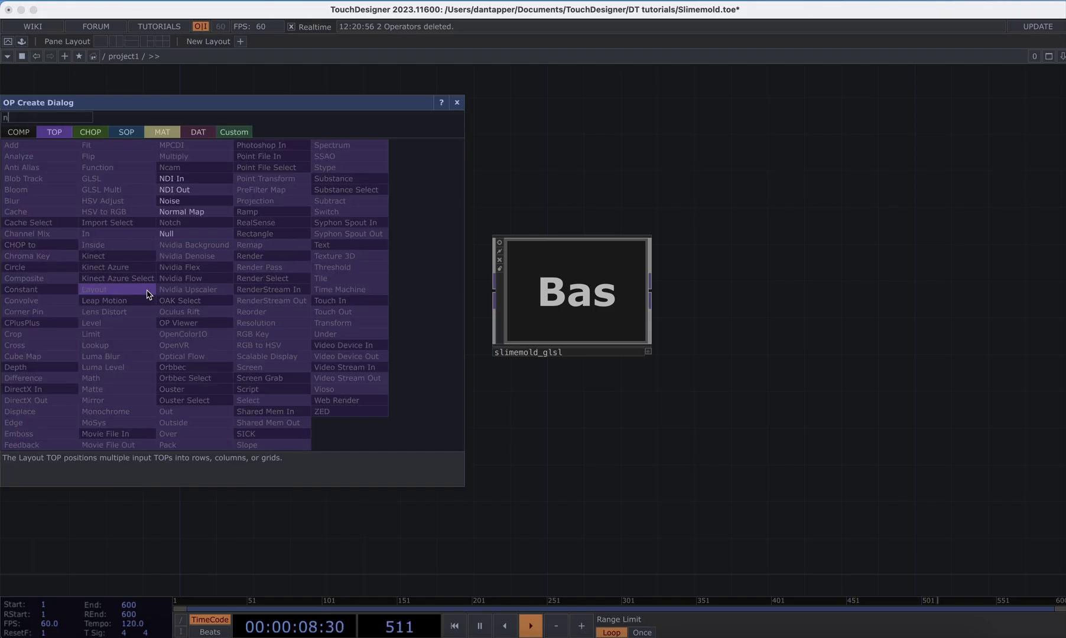
left_click(195, 201)
left_click(156, 325)
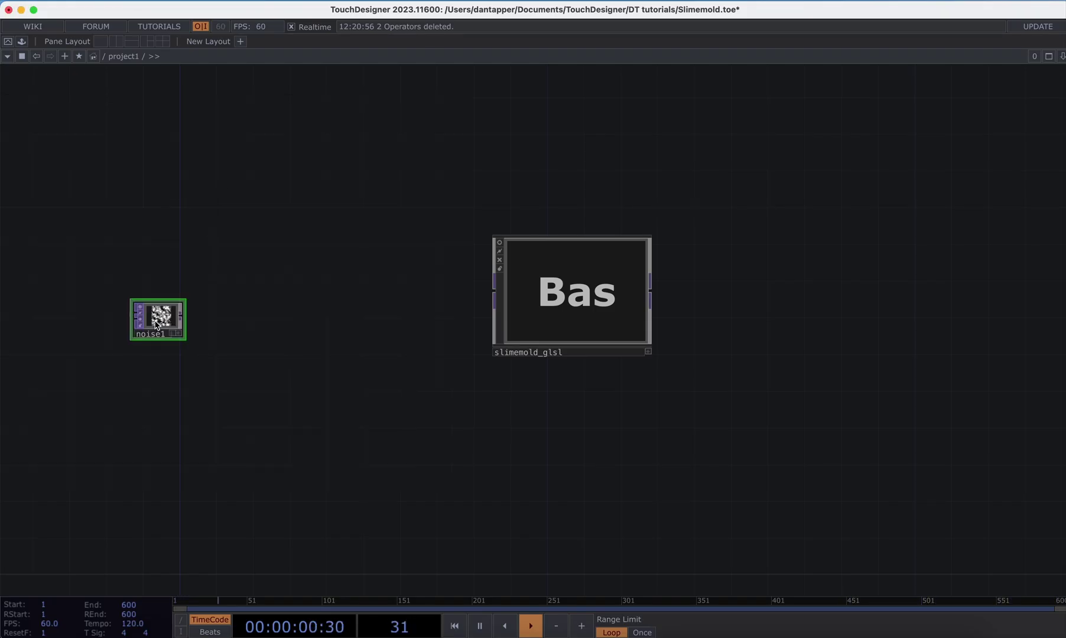
Step: Insert a Feedback TOP wired between noise1 and slimemold_glsl, and place both operators close to the component's input
left_click(181, 320)
left_click(314, 312)
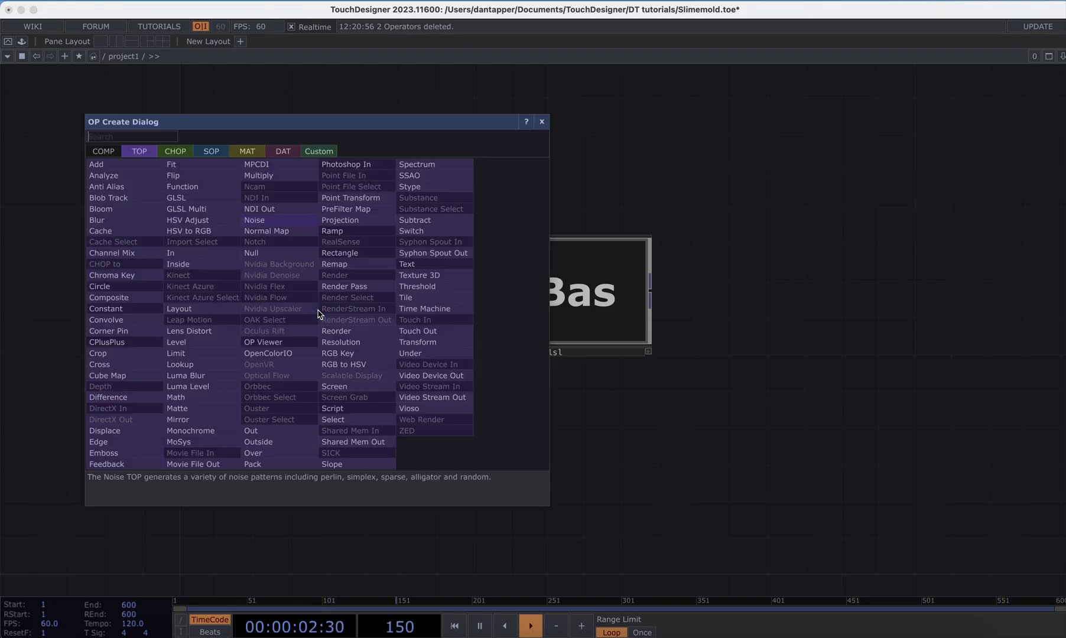
type("fe")
left_click(97, 464)
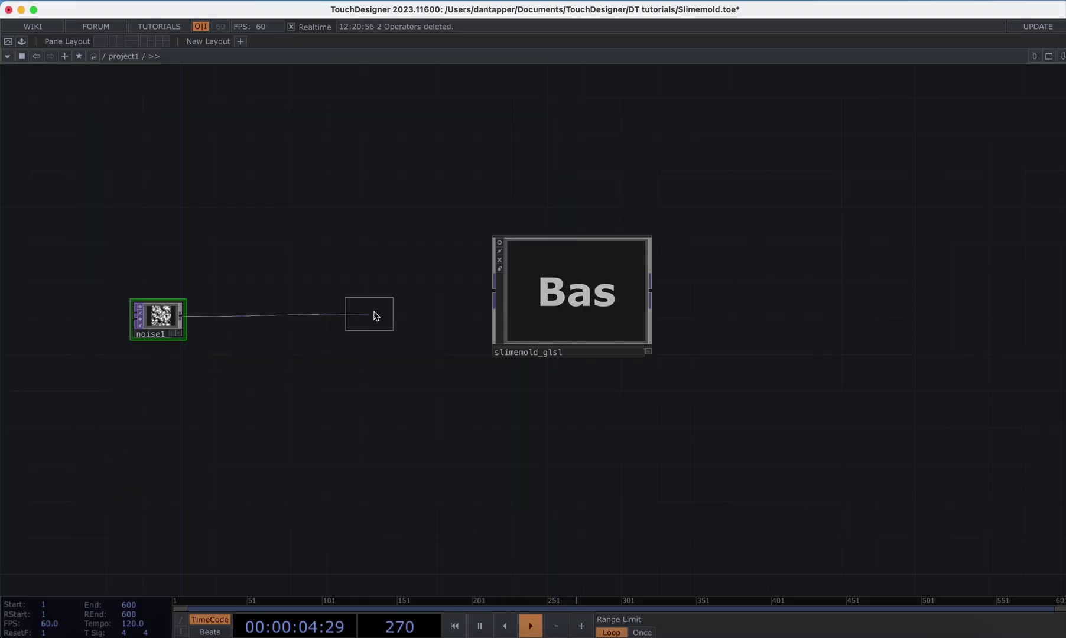
left_click(376, 310)
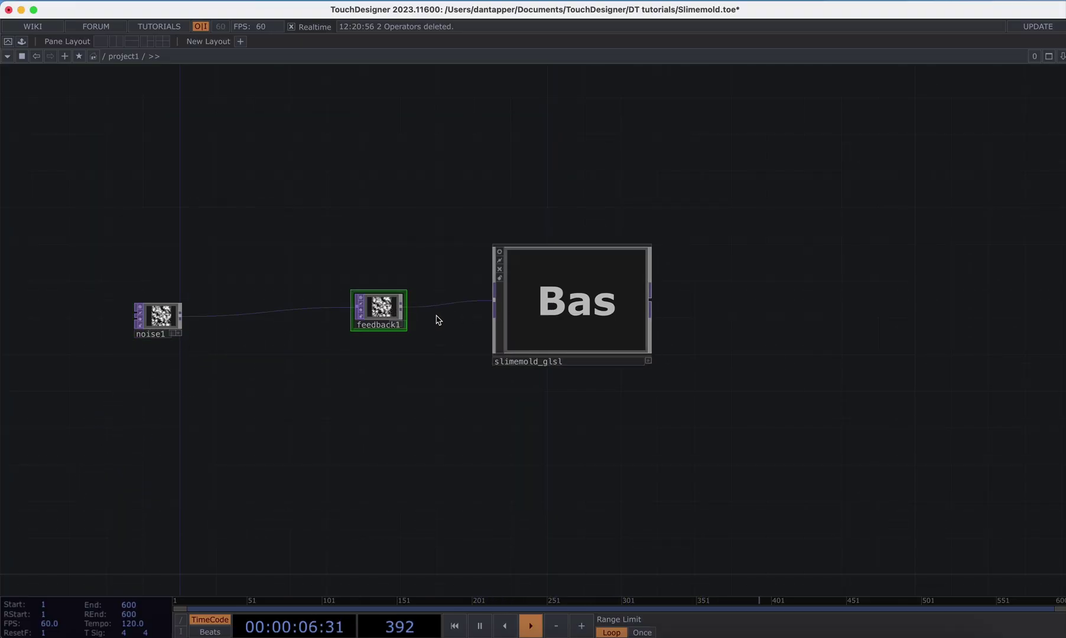
left_click_drag(379, 308, 416, 308)
left_click_drag(168, 320, 362, 311)
Step: Connect a Null TOP to the output of the slimemold_glsl component
left_click(655, 305)
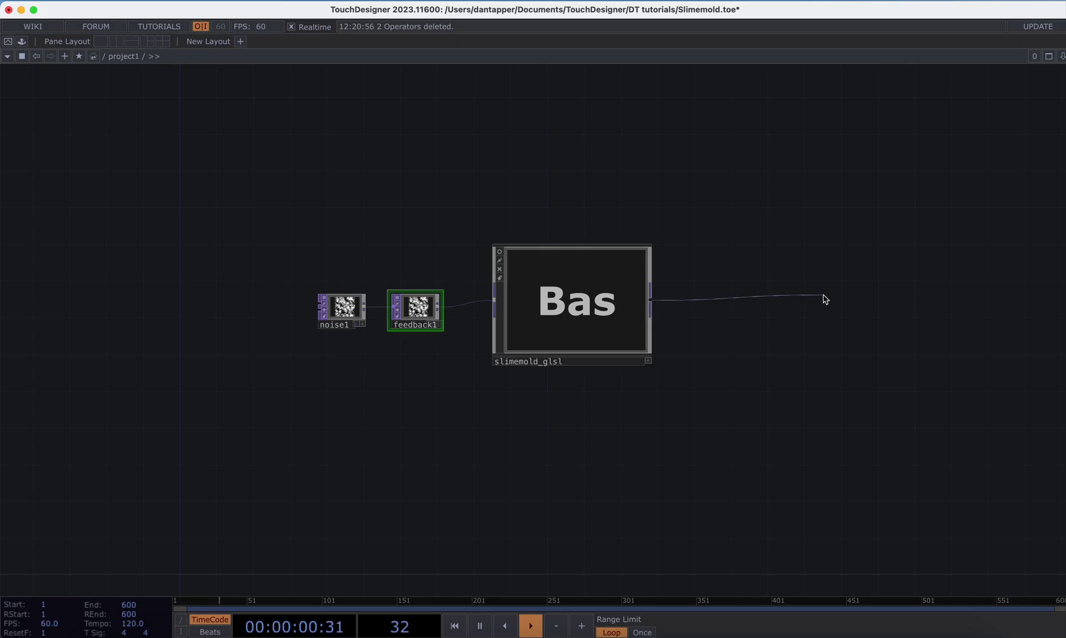
left_click(824, 297)
type("nu")
left_click(778, 243)
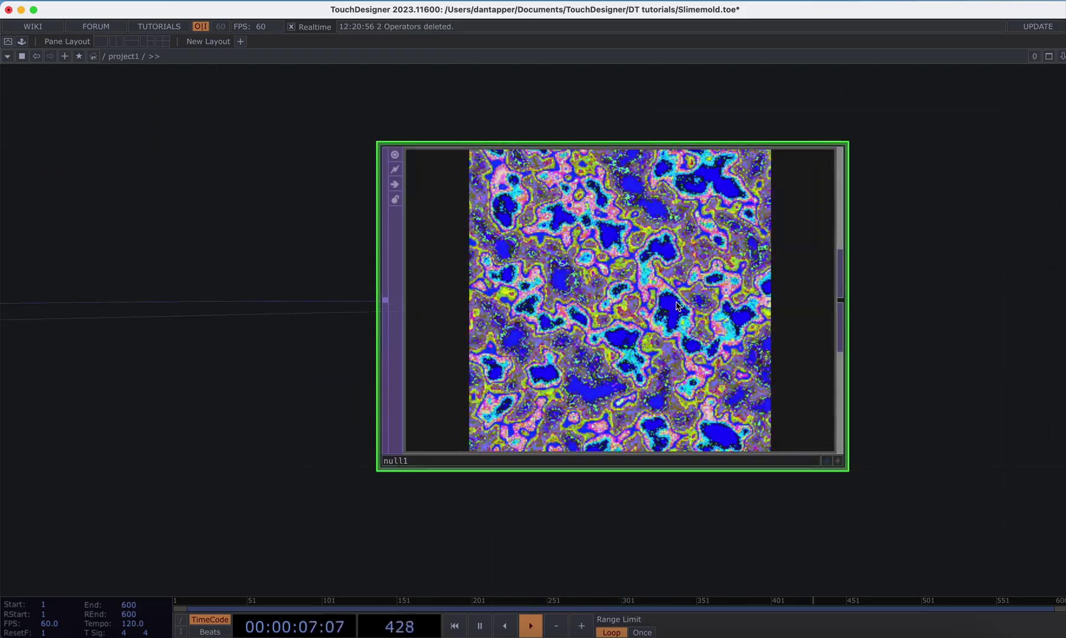
Step: Open null1 in a separate viewer window, switch its display to 3D points, and close the window
right_click(677, 302)
left_click(690, 303)
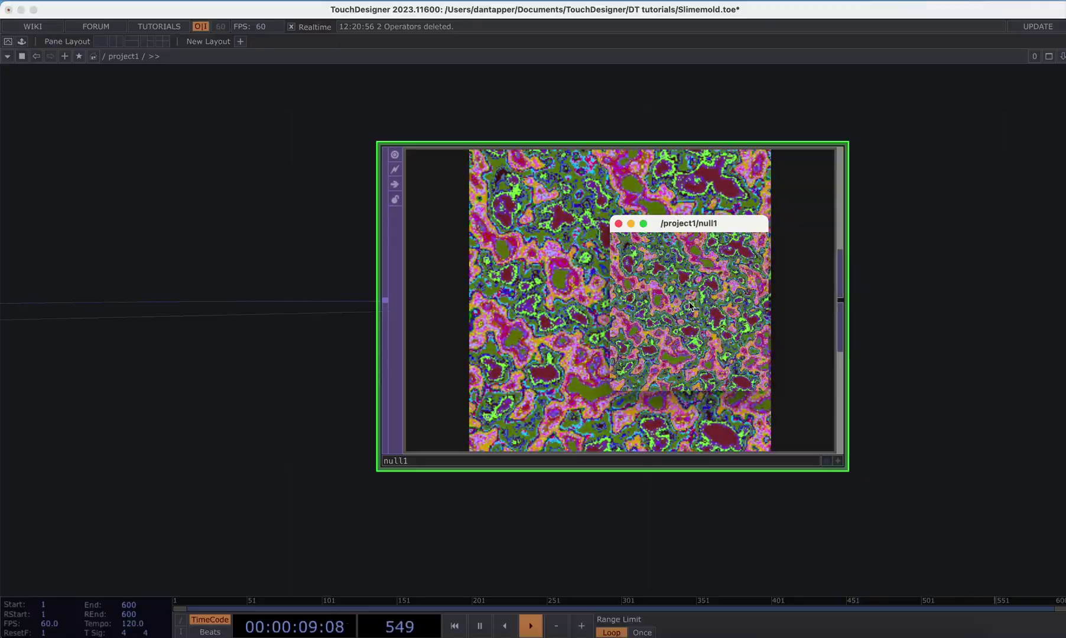
right_click(662, 308)
left_click(650, 385)
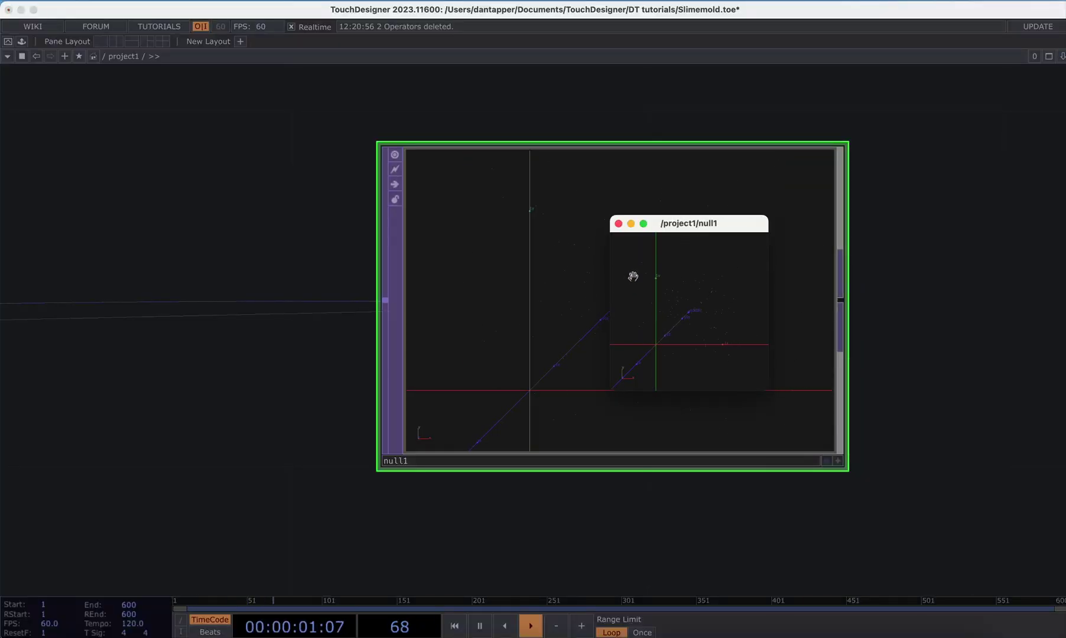
left_click_drag(685, 237, 395, 234)
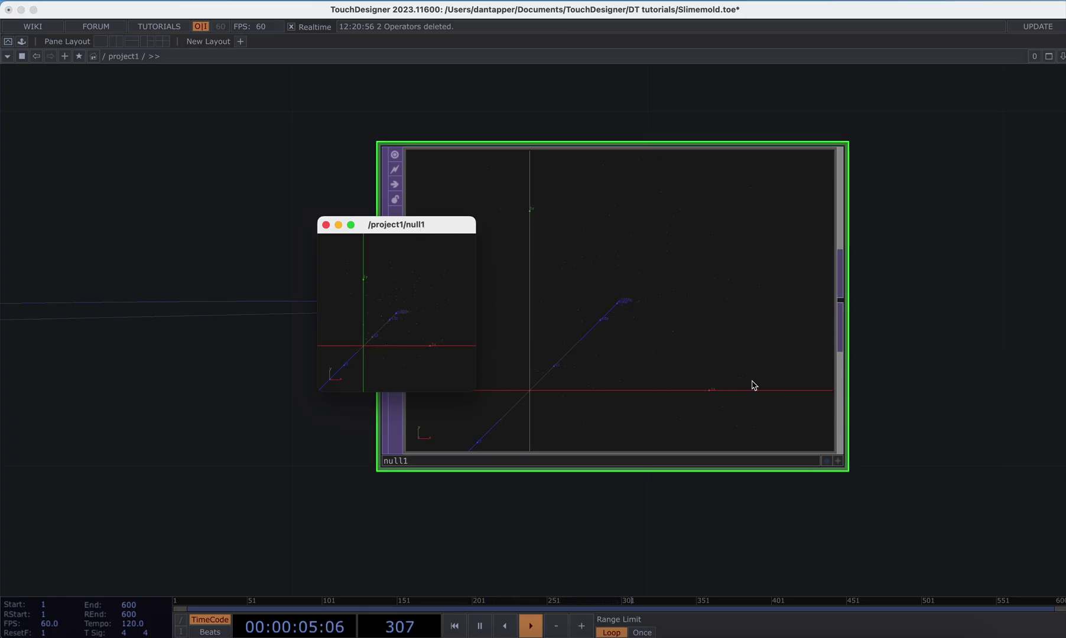
left_click(325, 226)
Step: Add an Add SOP to the network just below null1
scroll(386, 295, "down", 10)
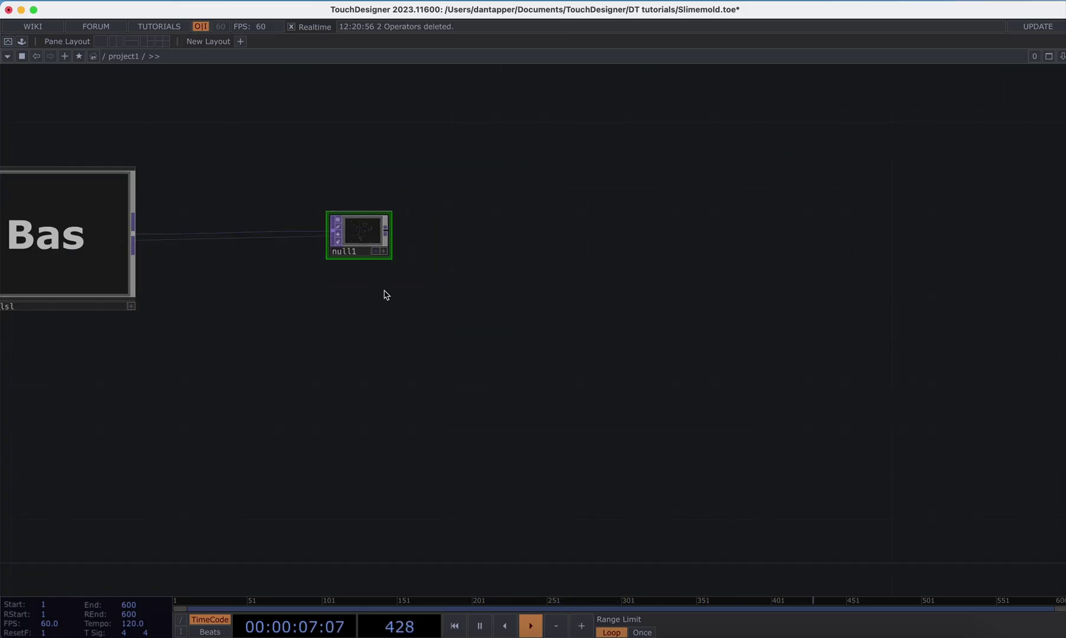
scroll(566, 344, "left", 3)
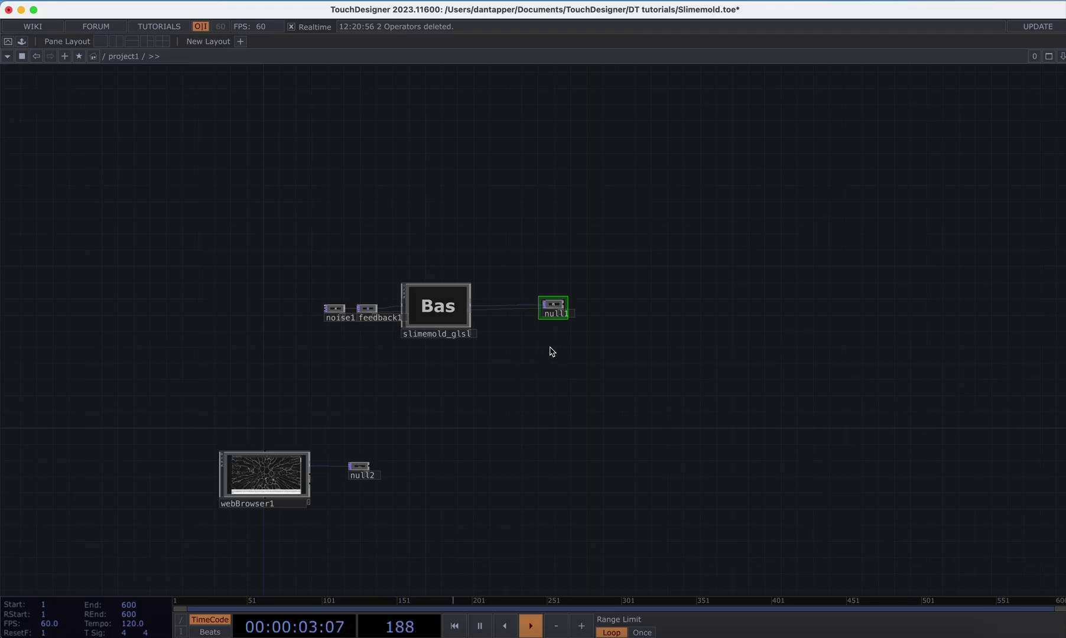
scroll(551, 352, "up", 5)
key("Tab")
type("a")
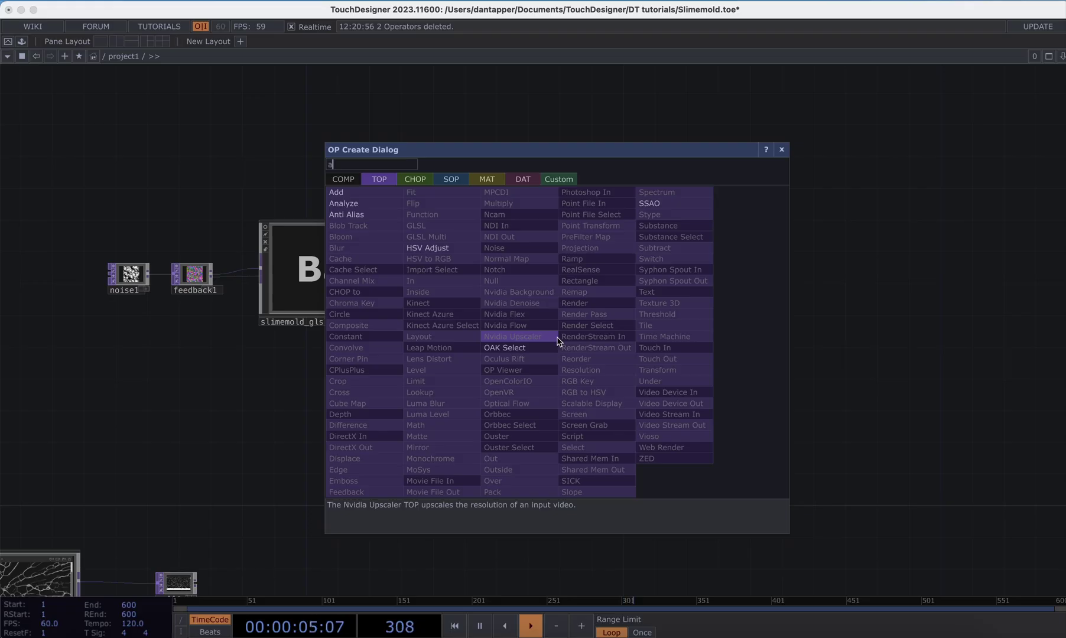
left_click(449, 179)
type("d")
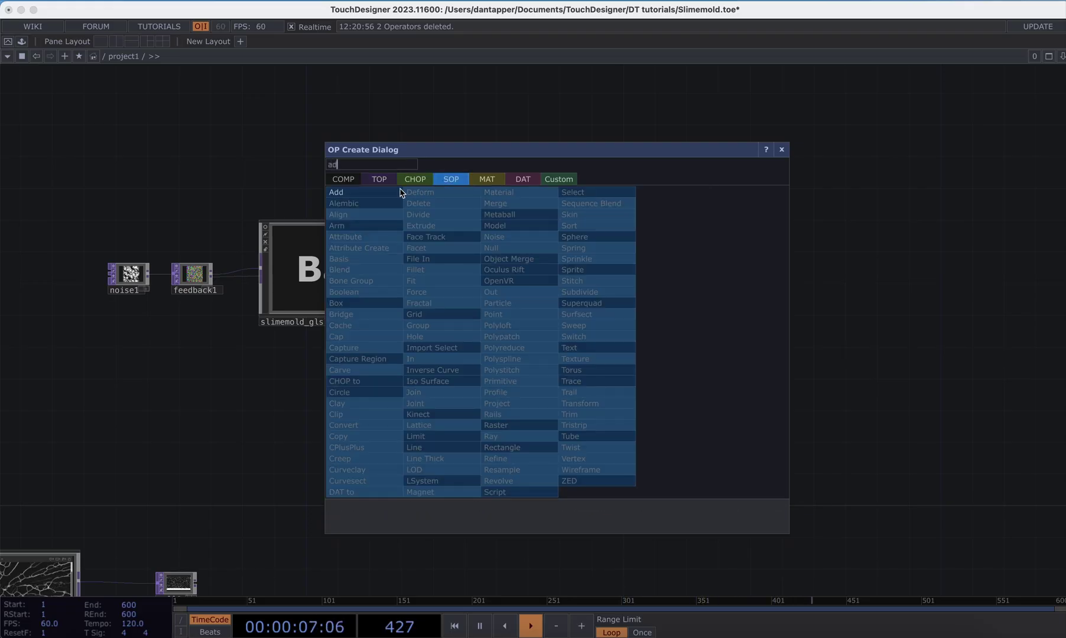
left_click(400, 193)
left_click(550, 326)
Step: Attach a Convert SOP to the output of add1
left_click(570, 322)
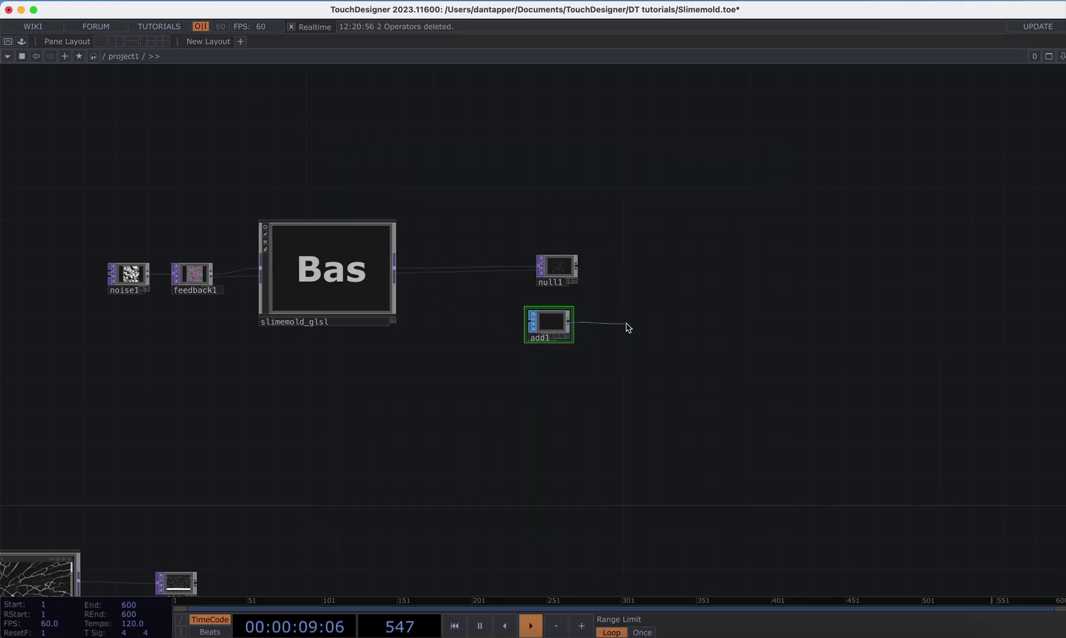
left_click(627, 328)
left_click(445, 412)
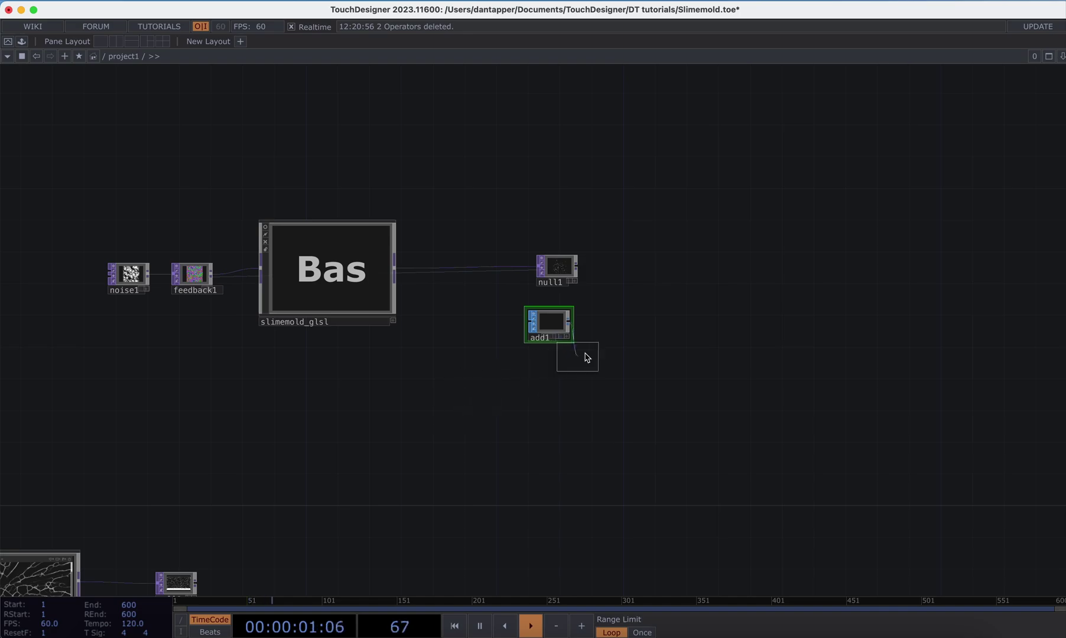
left_click(624, 330)
Step: Open the parameters of add1 and turn on Add Points with the default point
left_click(555, 326)
key("p")
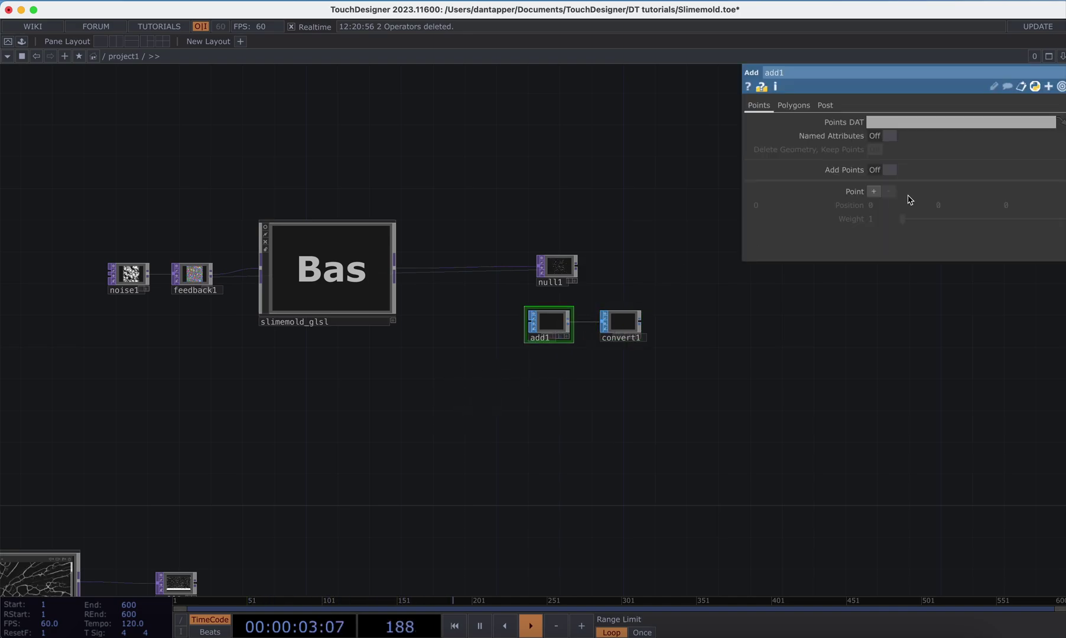
left_click(889, 170)
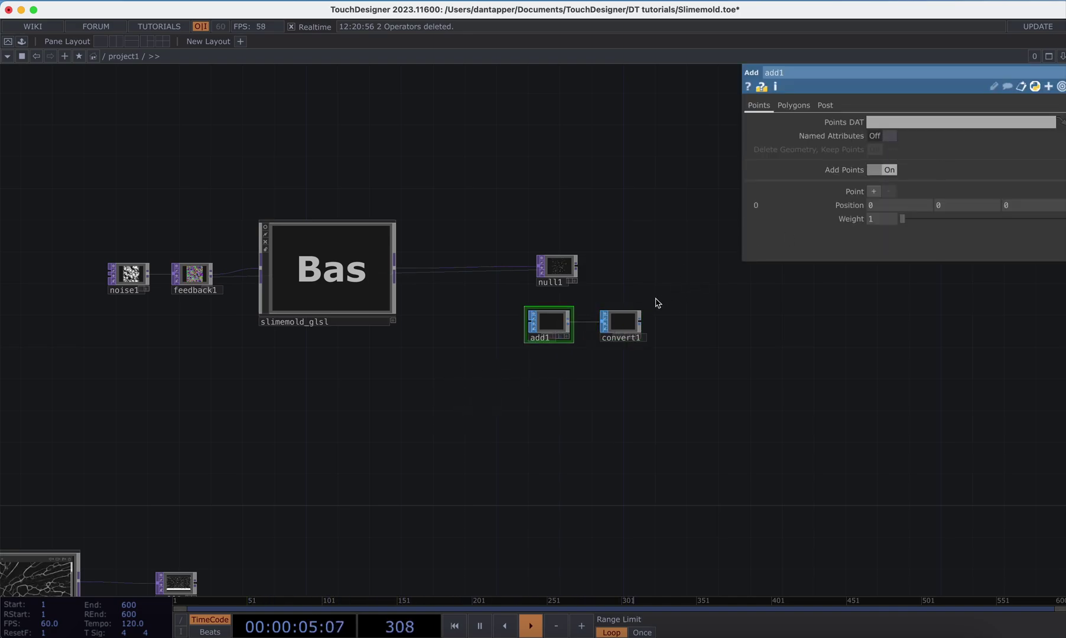
Step: Set convert1 to convert all types to Particles Per Point
left_click(623, 325)
left_click(984, 149)
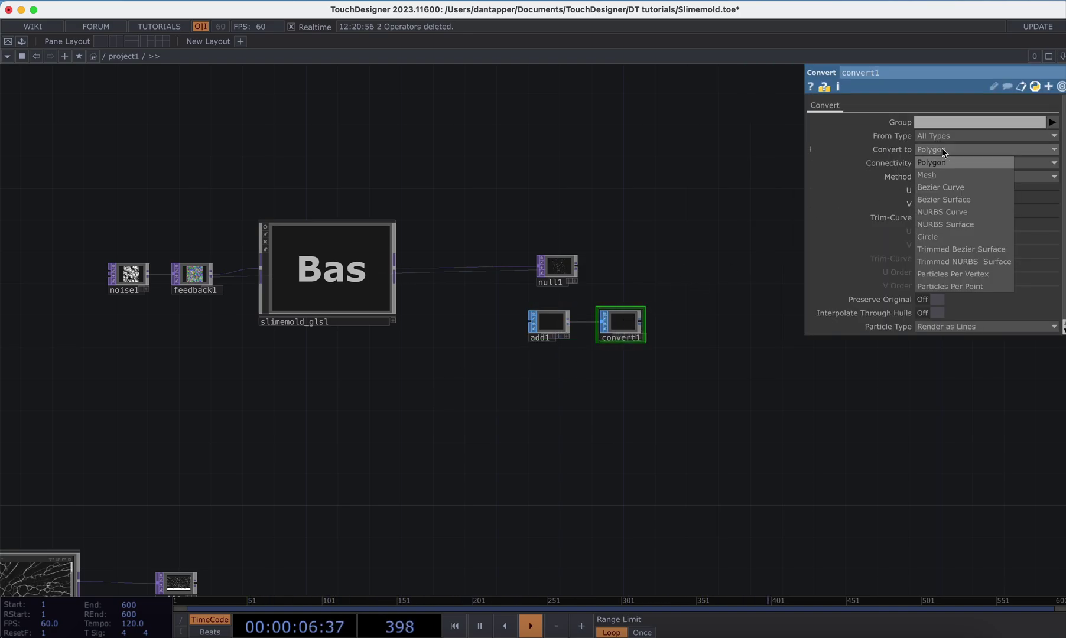
left_click(935, 291)
Step: Attach a Geometry COMP to the output of convert1
left_click_drag(686, 328, 537, 356)
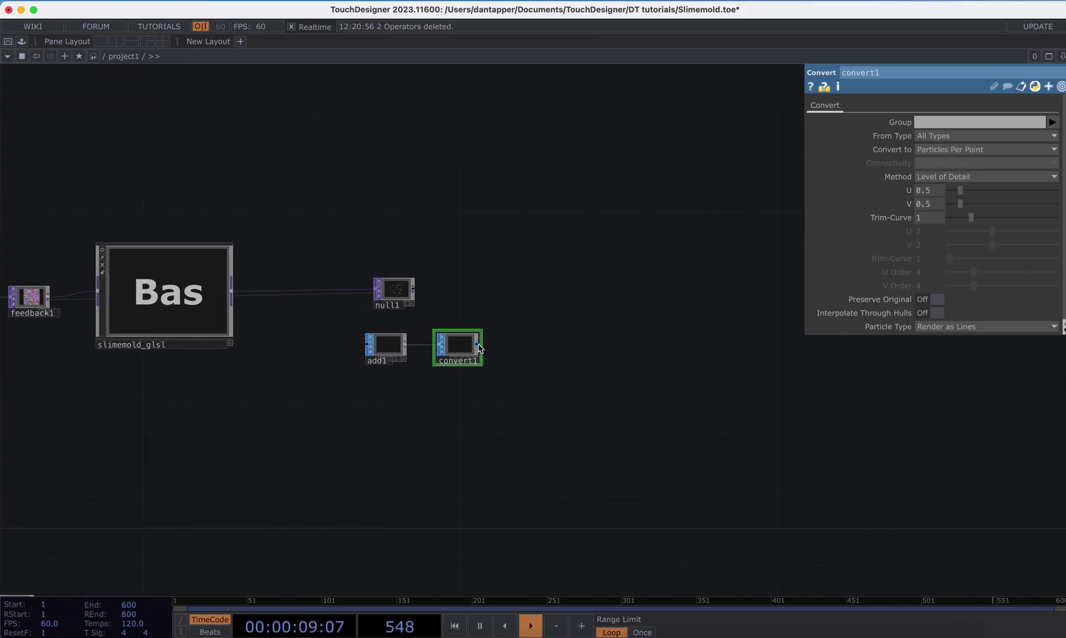
left_click(557, 348)
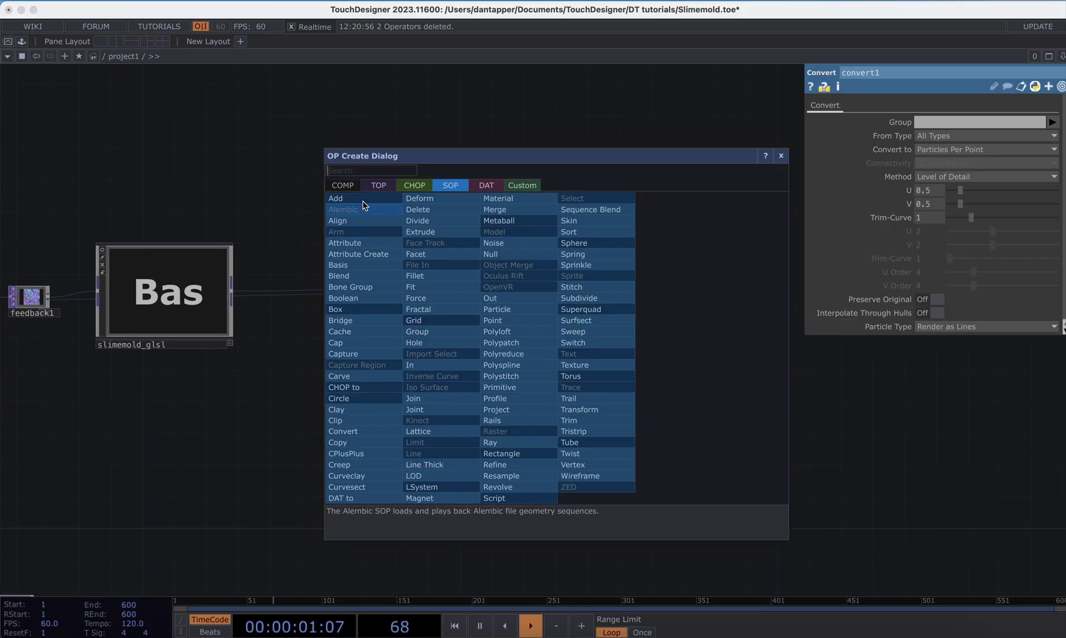
left_click(343, 185)
left_click(354, 291)
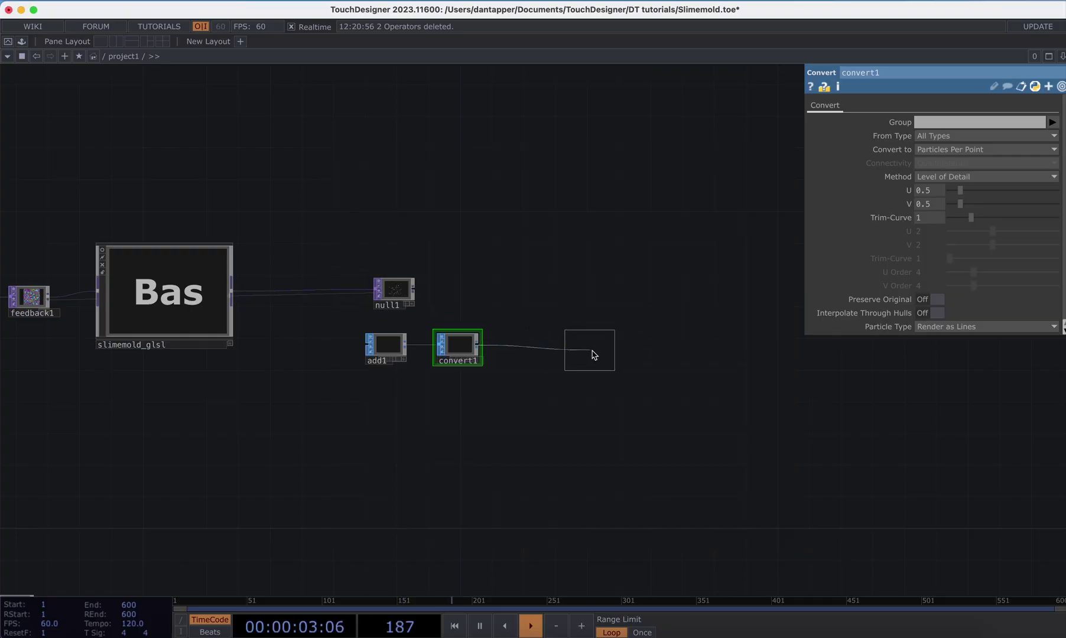
left_click(564, 350)
left_click_drag(614, 357, 468, 334)
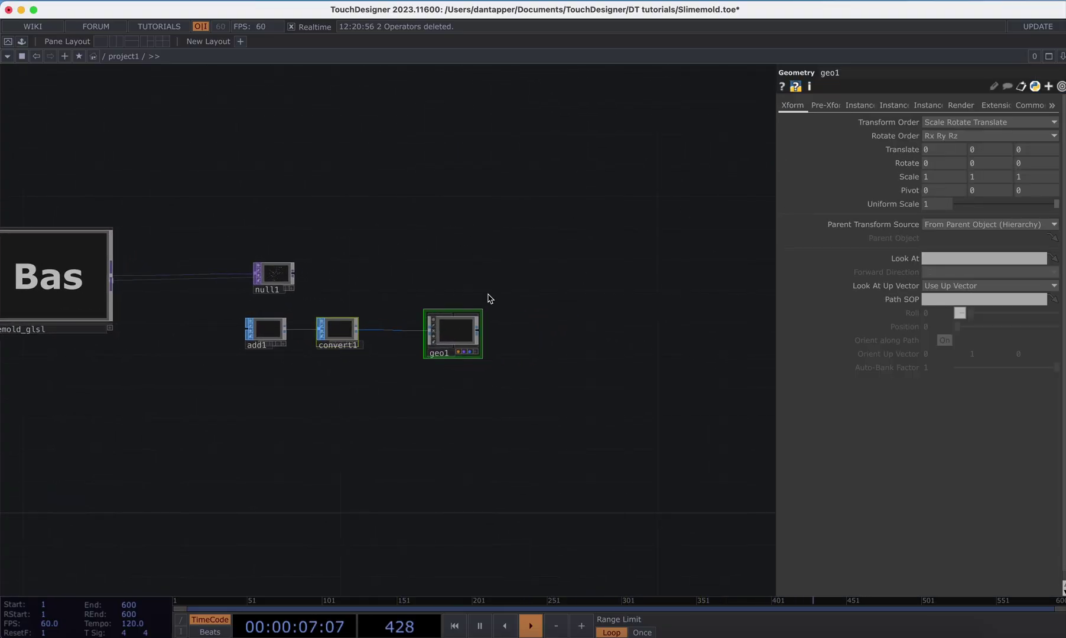
Step: Enable instancing on geo1 with null1 as the Translate OP, mapping Translate X to r and Translate Y to g
left_click(854, 109)
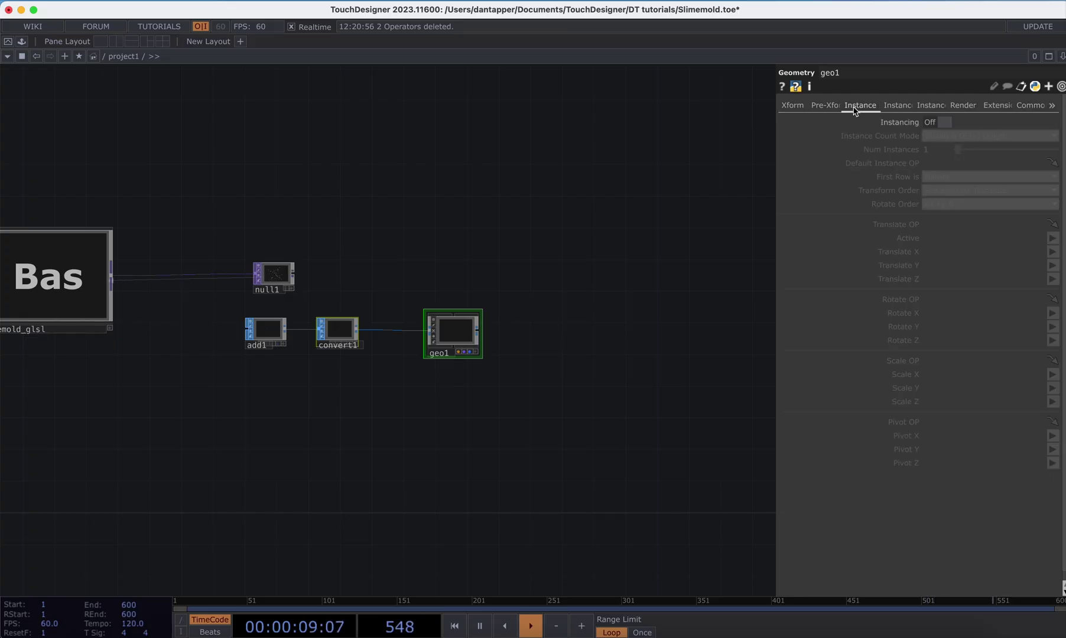
left_click(945, 123)
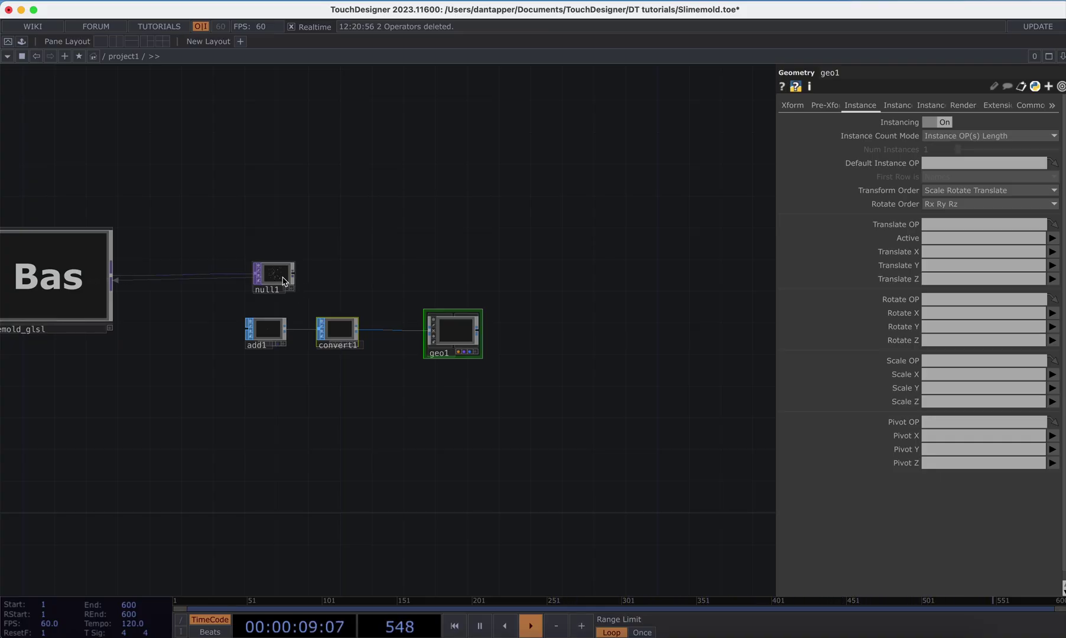
left_click_drag(282, 280, 952, 226)
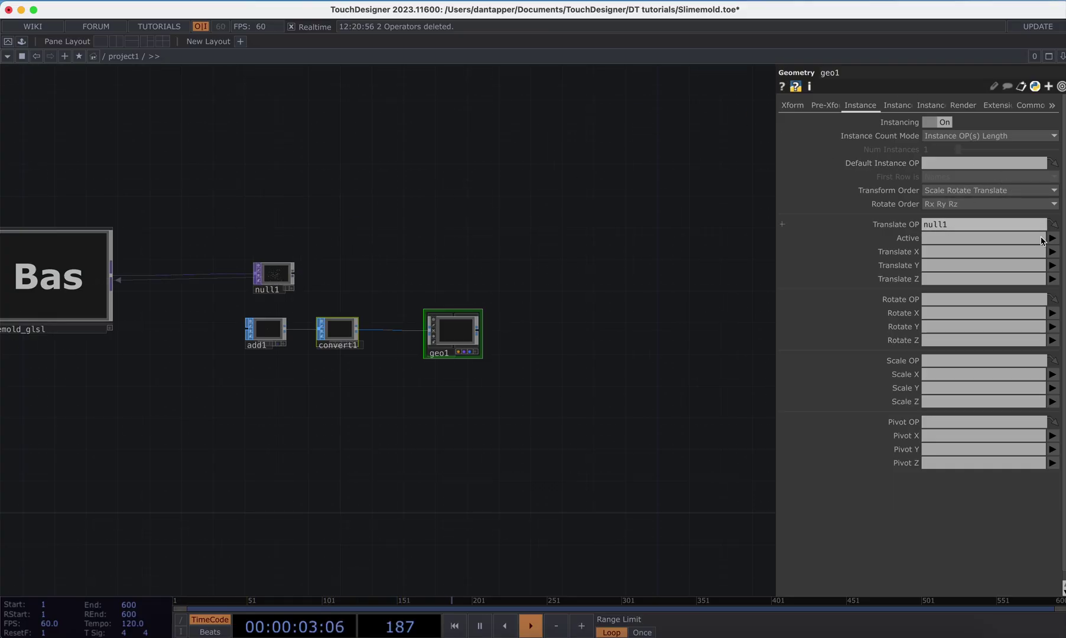
left_click(1053, 253)
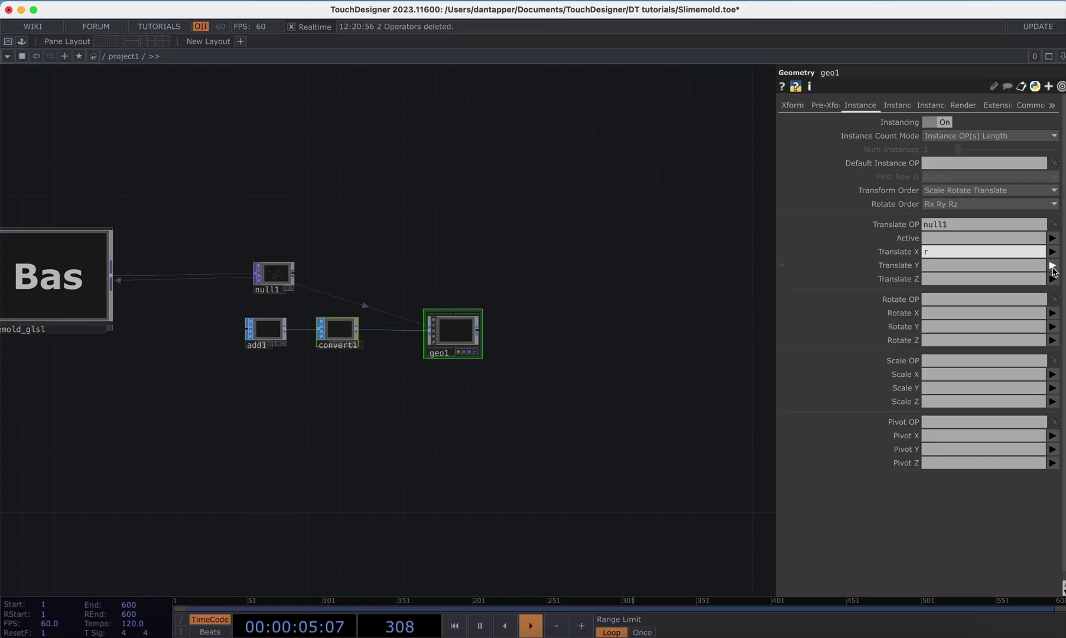
left_click(1053, 267)
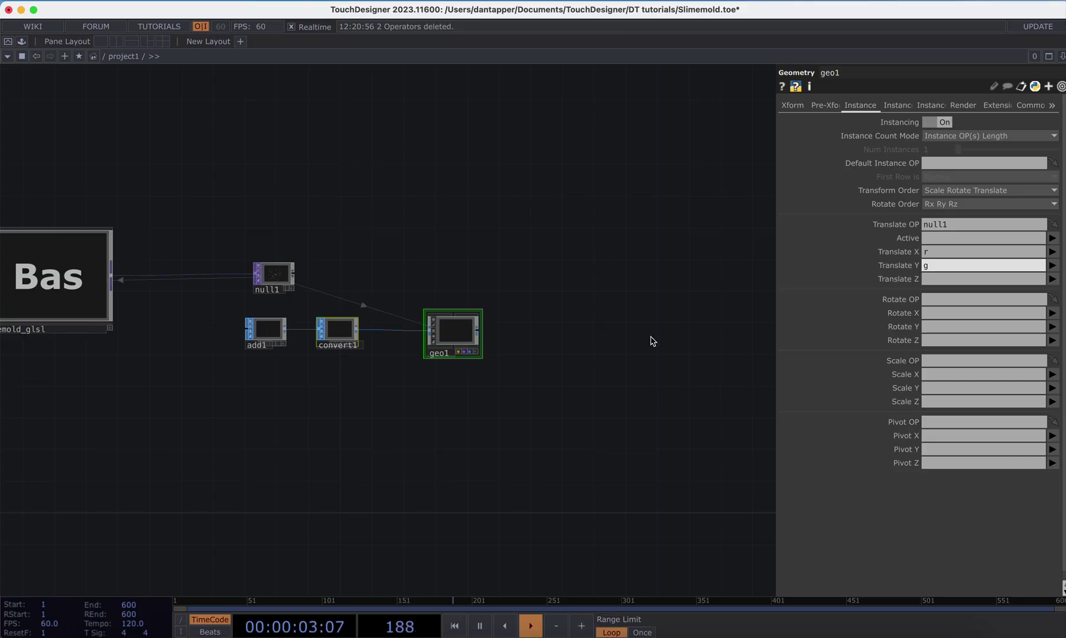
scroll(466, 336, "up", 5)
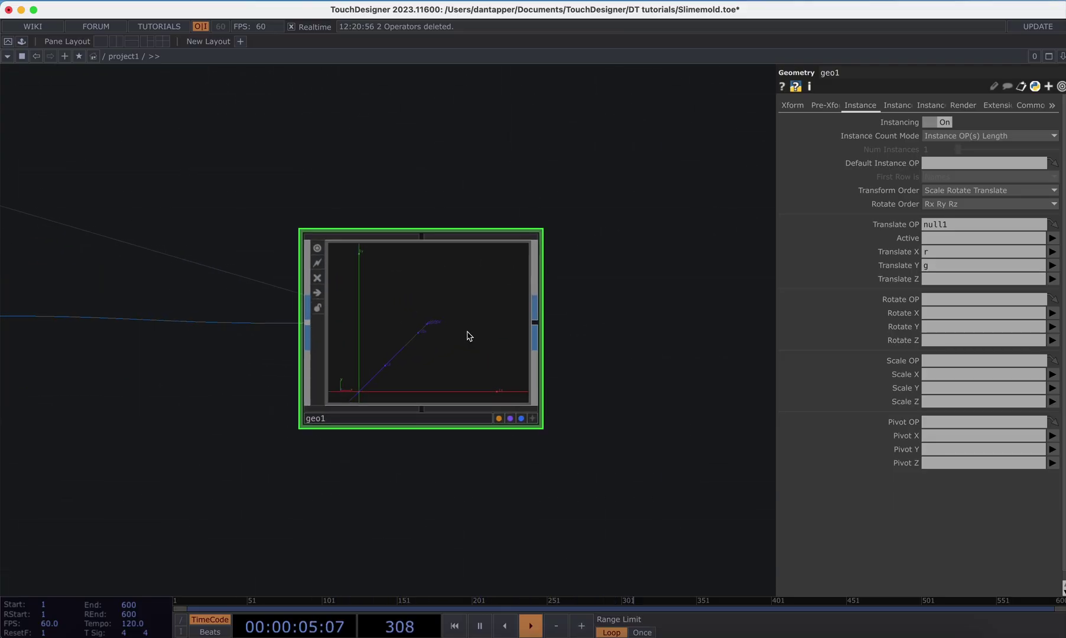
scroll(469, 337, "down", 5)
Step: Try a Constant material on geo1, and delete the material node
key("Tab")
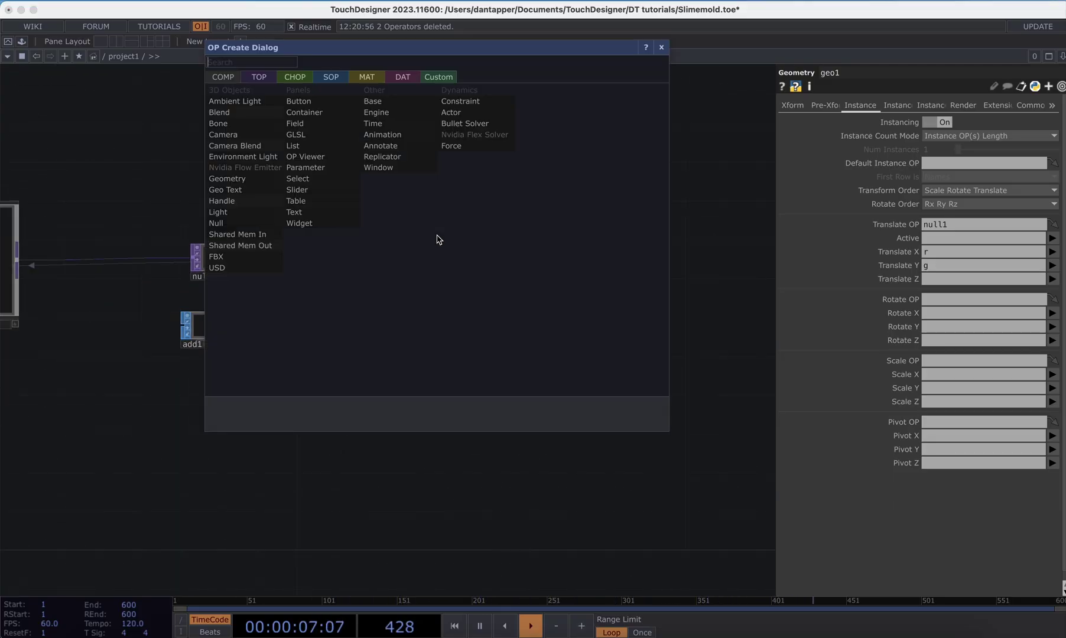
left_click(366, 76)
left_click(260, 96)
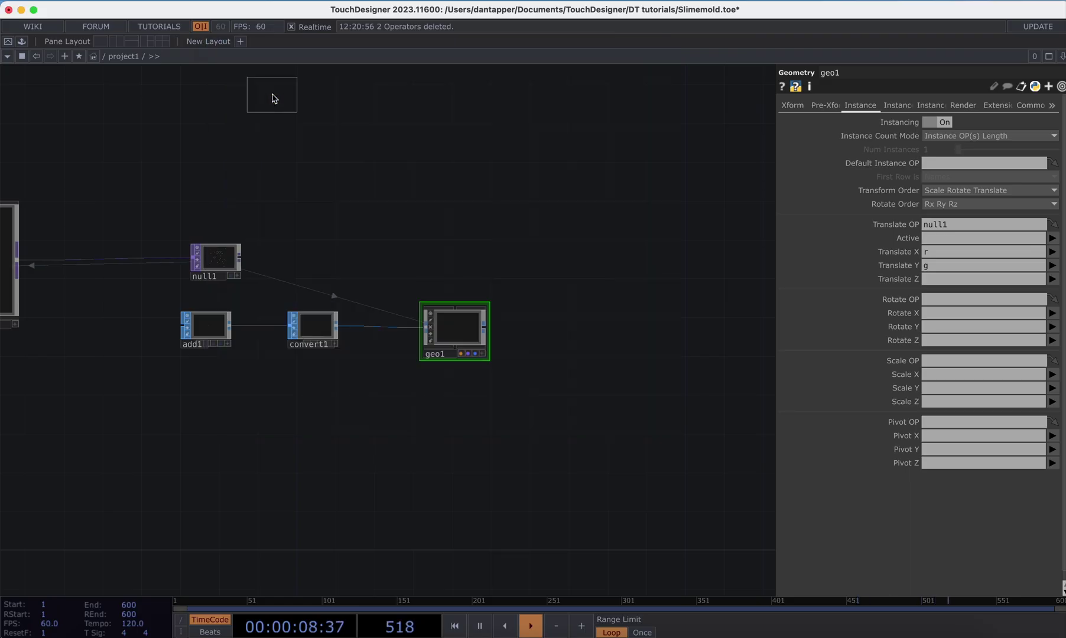
left_click(466, 255)
left_click_drag(464, 251, 457, 319)
left_click(452, 301)
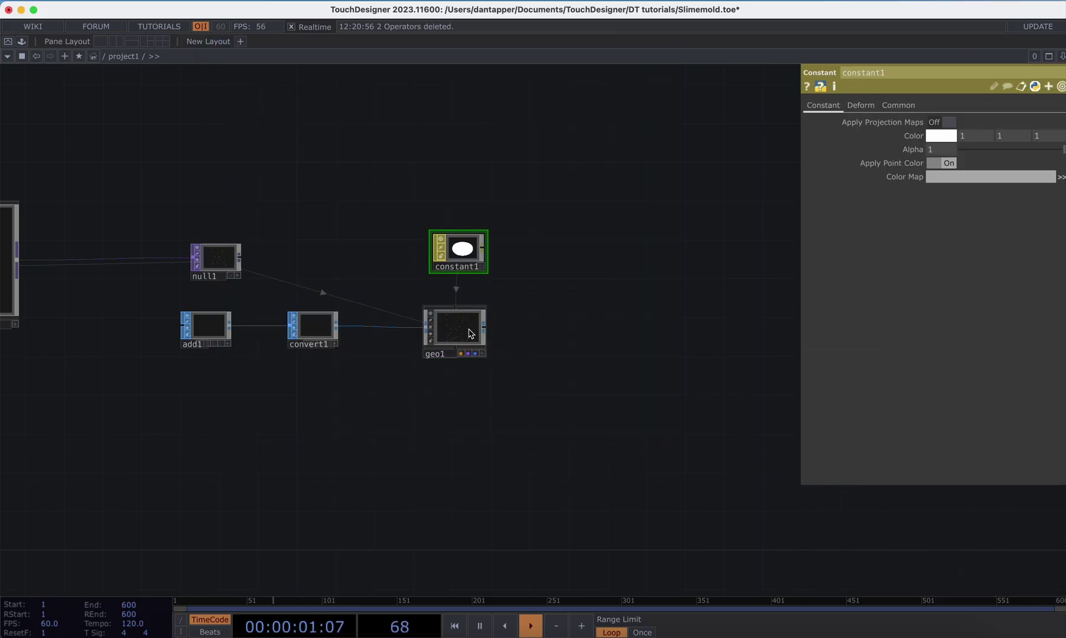
scroll(469, 334, "up", 3)
scroll(469, 334, "down", 6)
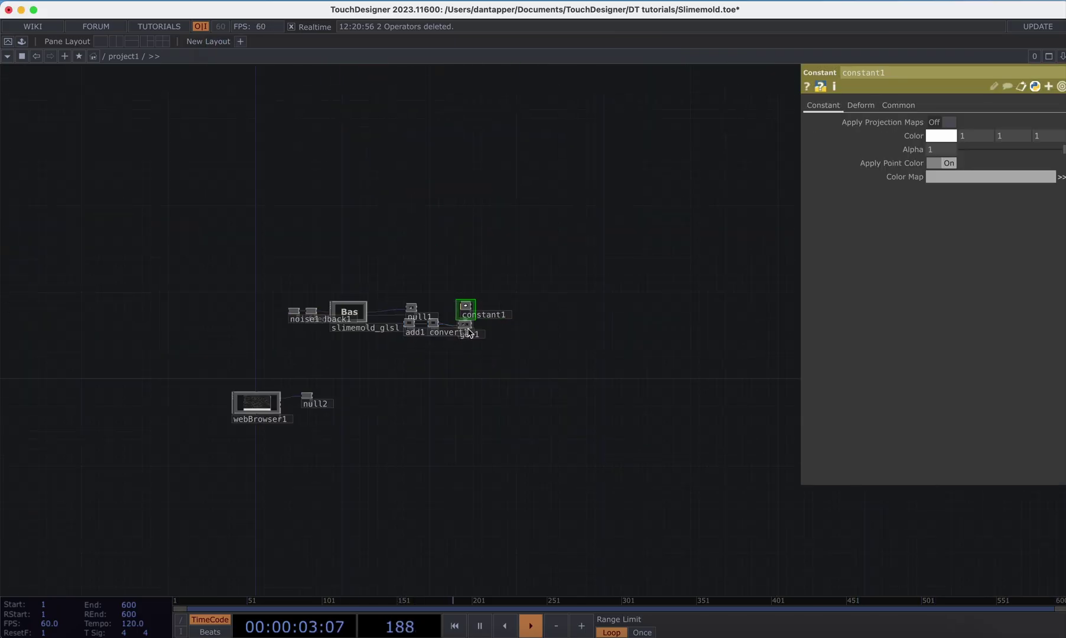
scroll(467, 308, "up", 4)
key("Delete")
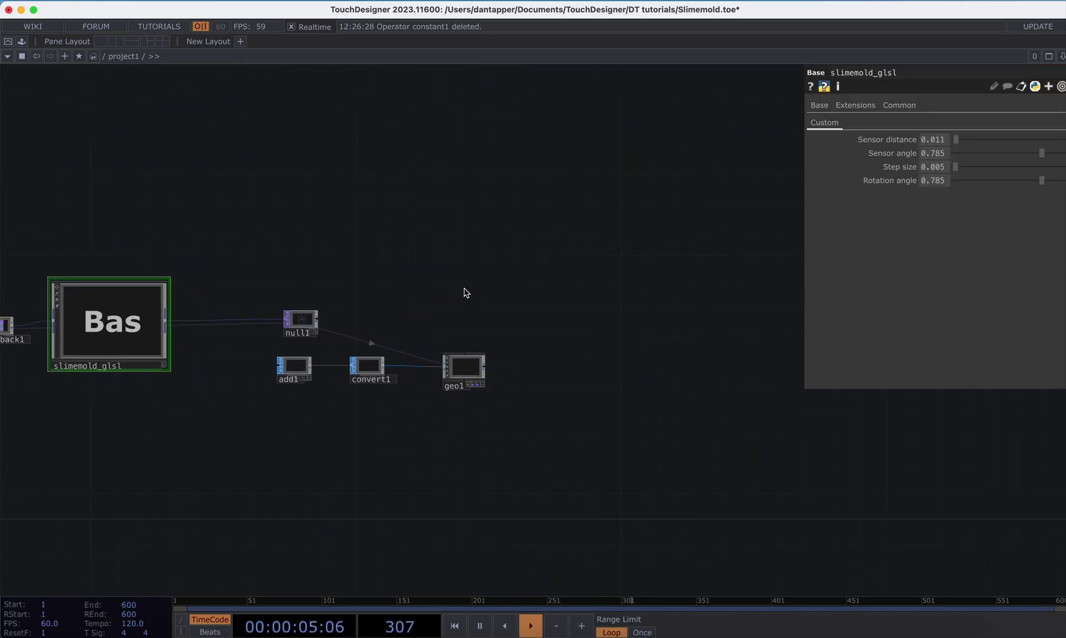
Step: Place a Point Sprite MAT above geo1, assign it to geo1, and use a constant point scale of 5.7
key("Tab")
left_click(290, 243)
left_click(460, 313)
left_click_drag(460, 313, 459, 374)
left_click(456, 359)
scroll(485, 354, "up", 5)
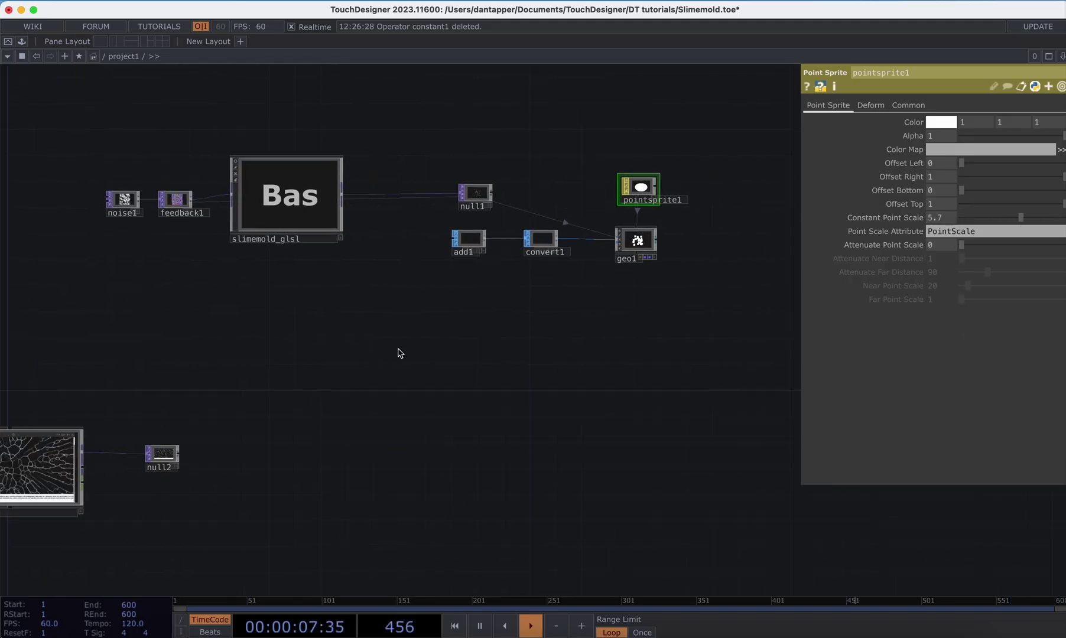
Step: Add a Render TOP just below and beside geo1
scroll(434, 346, "right", 5)
key("Tab")
type("re")
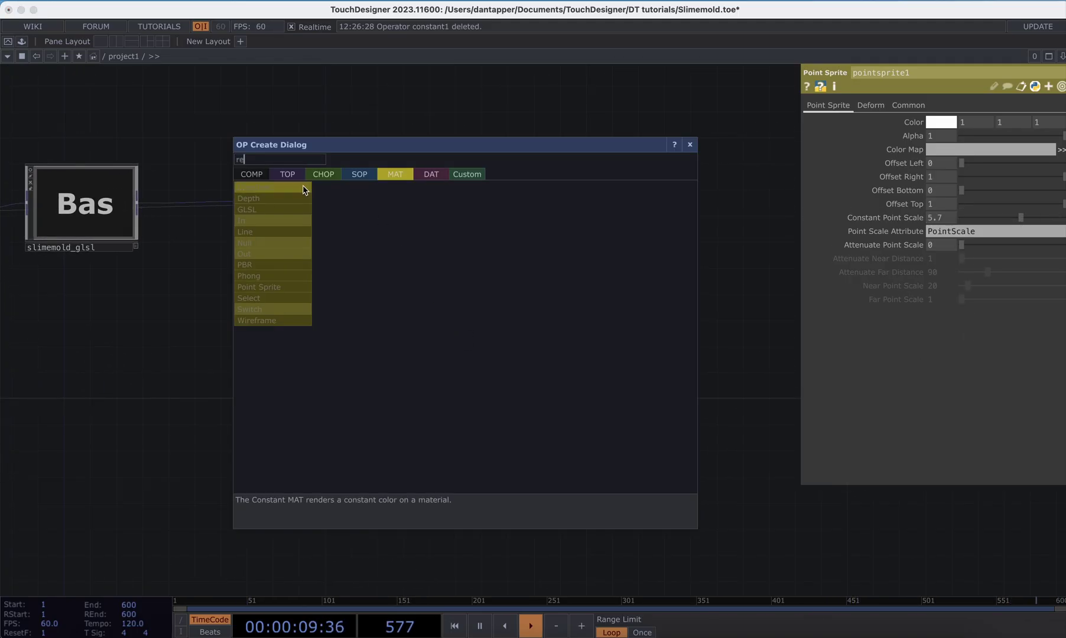
left_click(287, 173)
left_click(482, 298)
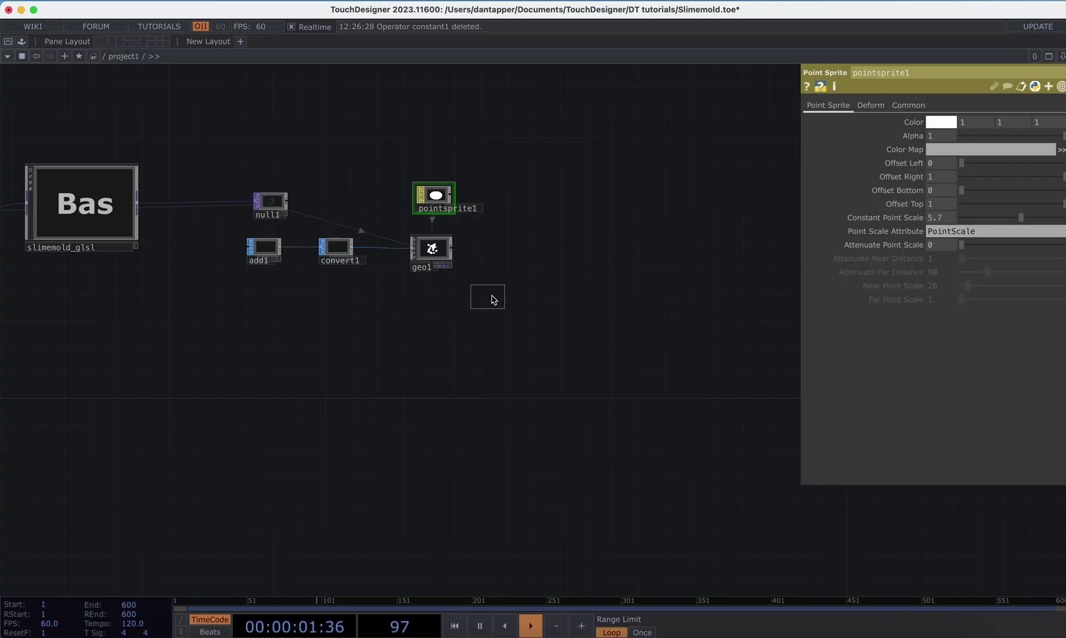
left_click(493, 300)
Step: Add a Camera COMP directly above render1
key("Tab")
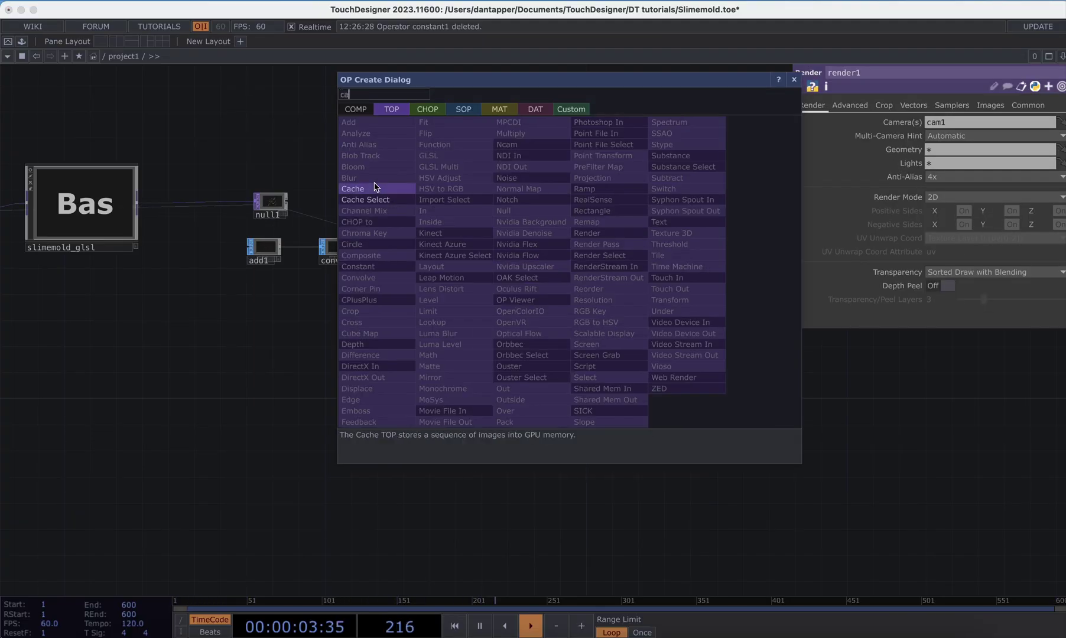
type("ca")
left_click(357, 167)
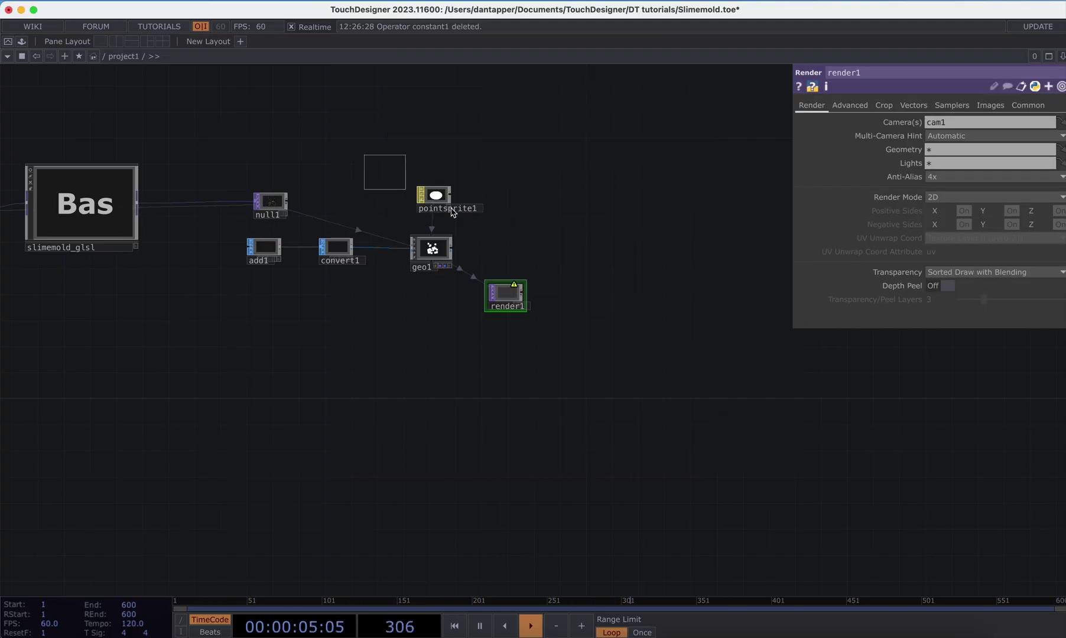
left_click(504, 246)
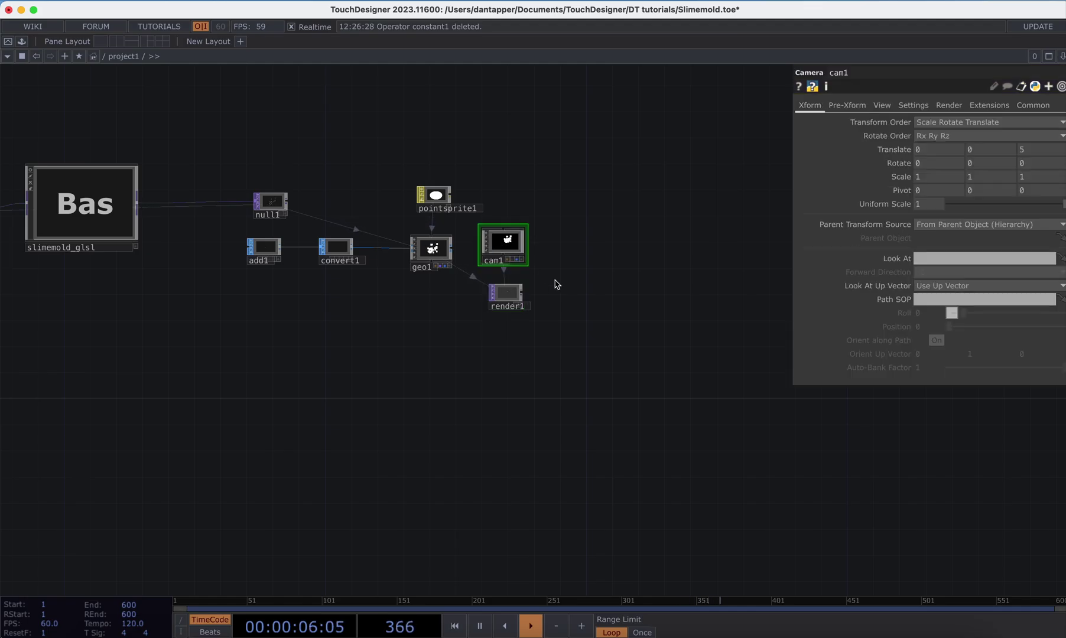
Step: Attach an RGB Key TOP to the output of render1 and a Null TOP after it
left_click(621, 295)
left_click(642, 334)
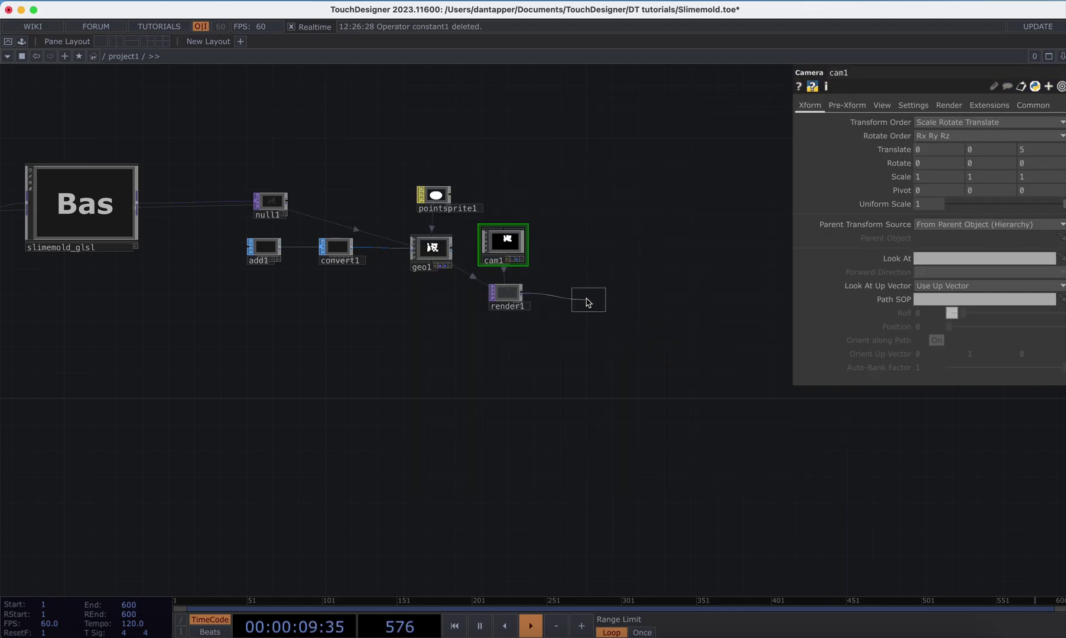
left_click(588, 302)
left_click(681, 289)
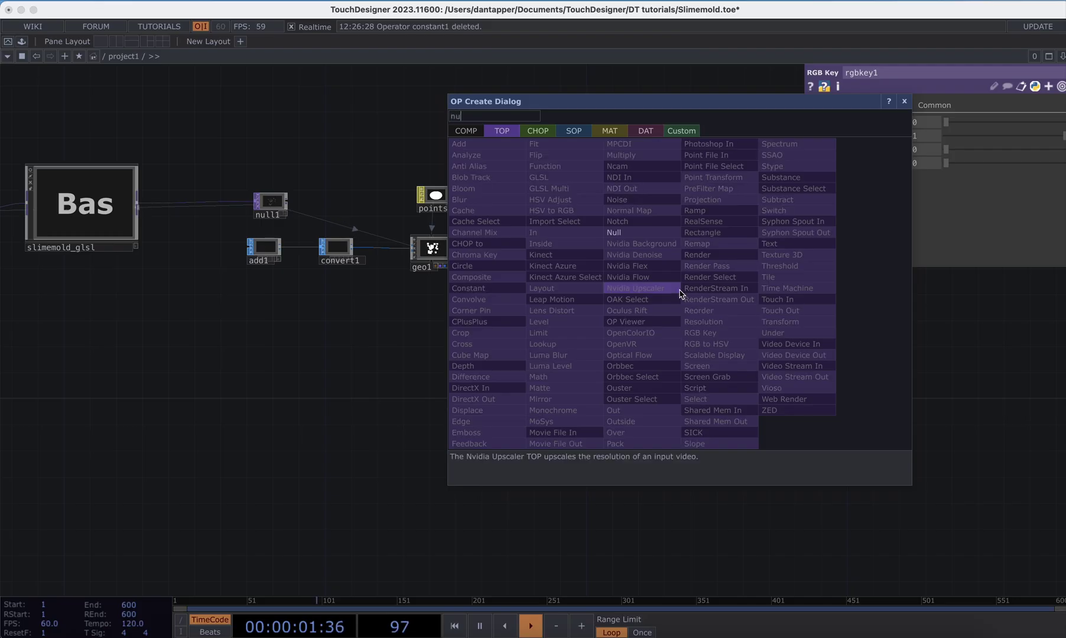
left_click(629, 234)
left_click(683, 296)
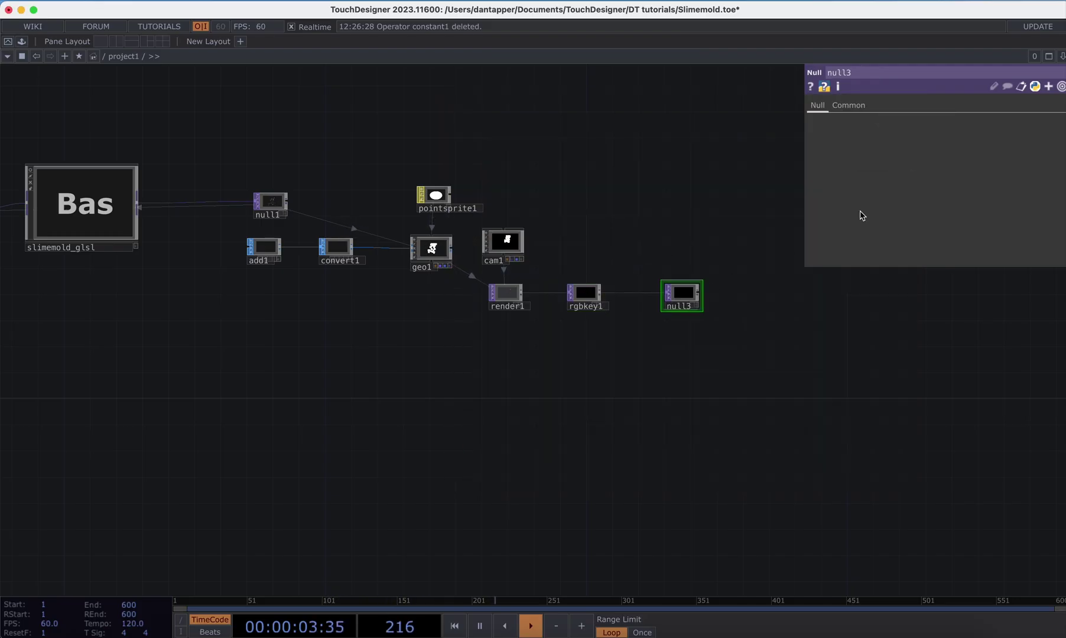
Step: Split the workspace into two side-by-side panes and show the output of null3 in the second one
scroll(697, 300, "up", 3)
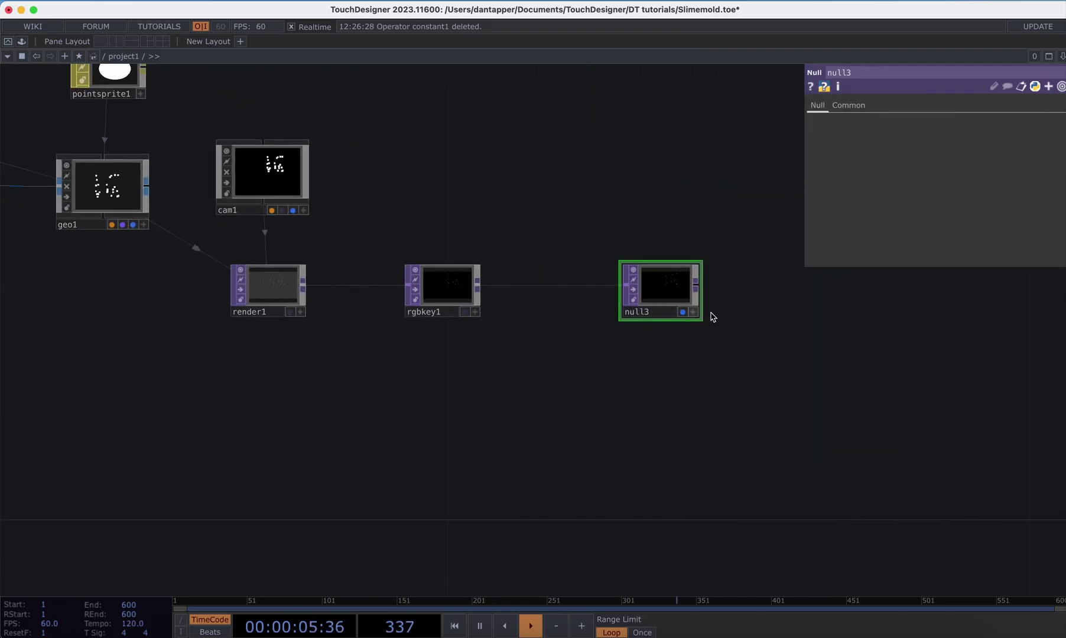
key("alt+[")
key("alt+4")
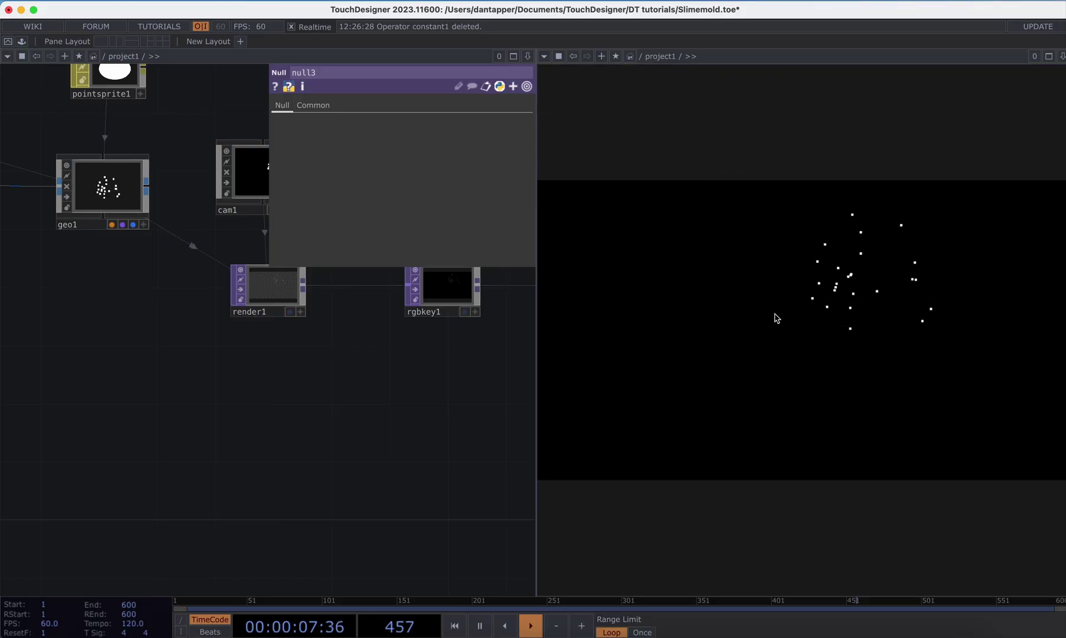
Step: Add a Keyboard In CHOP just above feedback1
scroll(267, 450, "down", 5)
left_click_drag(150, 400, 274, 398)
left_click_drag(138, 288, 307, 286)
scroll(239, 309, "up", 4)
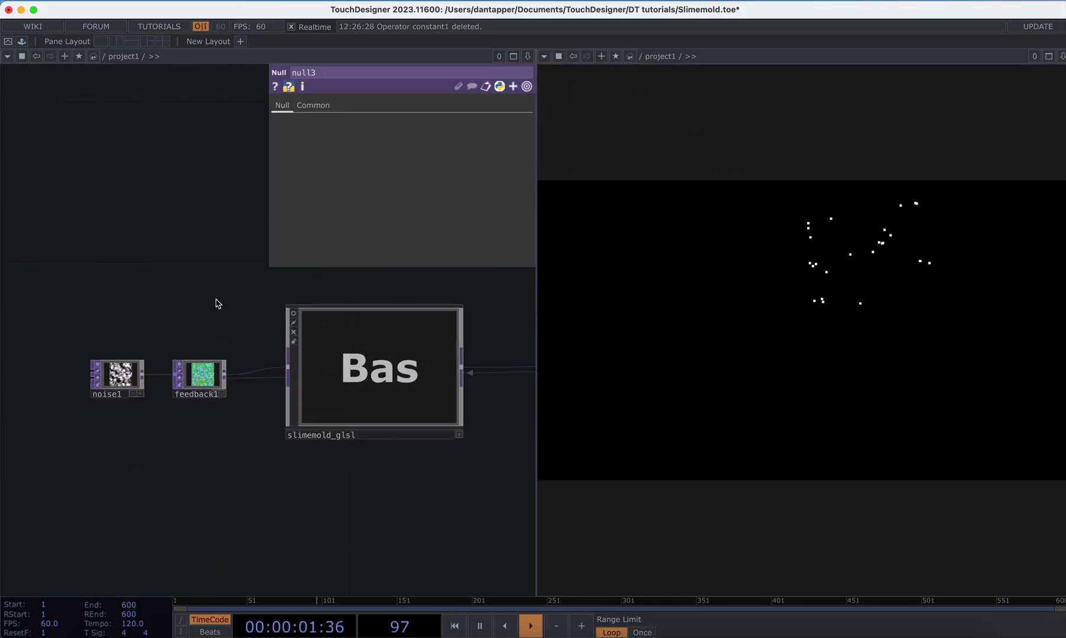
key("Tab")
type("k")
left_click(91, 140)
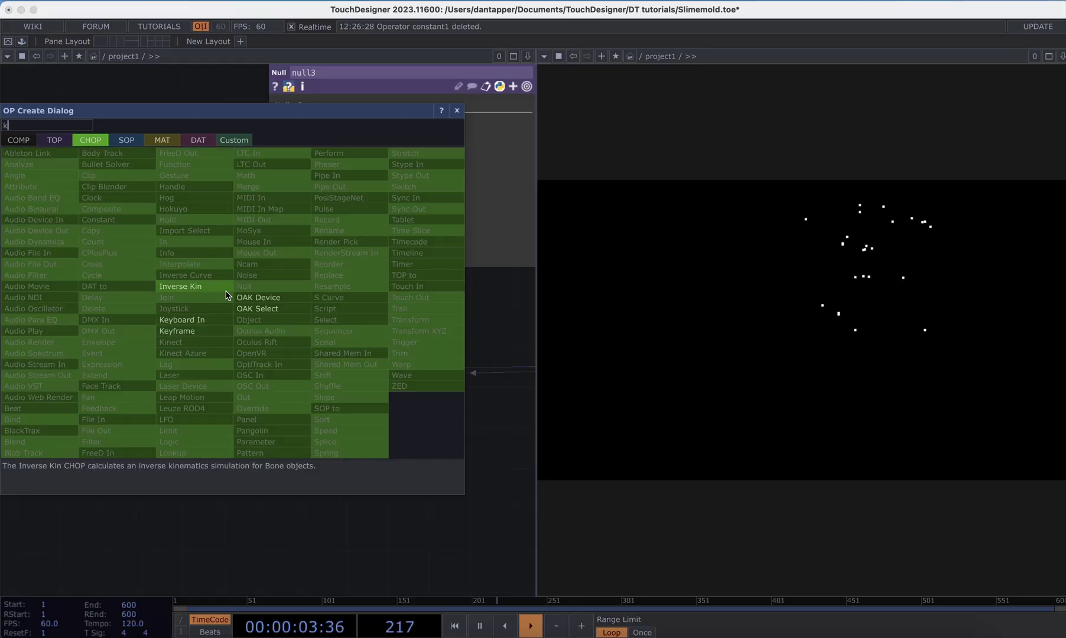
left_click(206, 326)
left_click(211, 322)
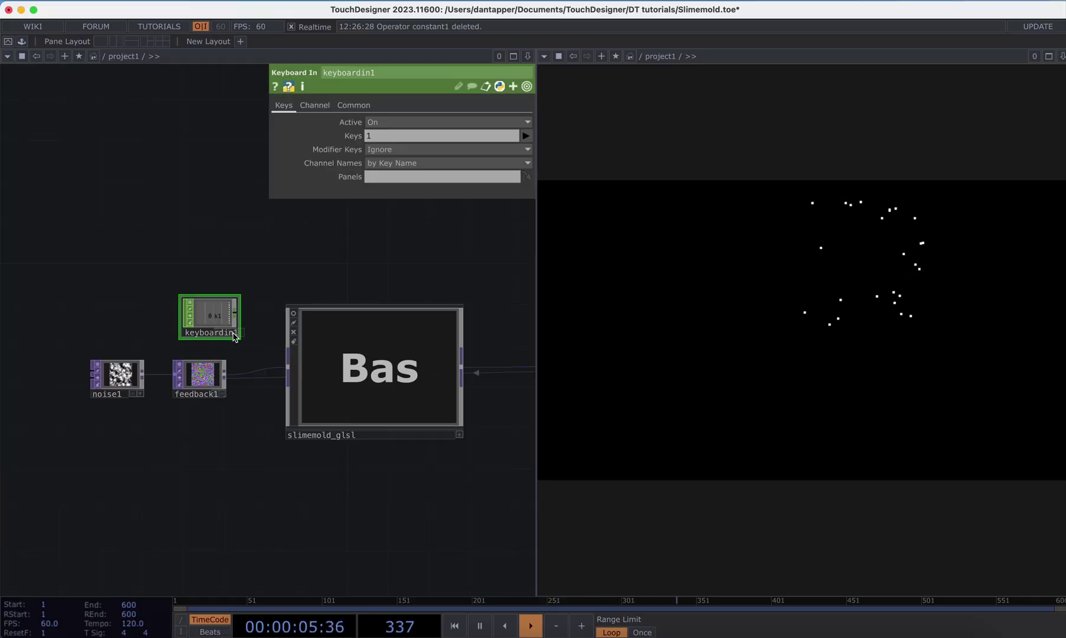
Step: Activate the viewer of keyboardin1 and link its k1 channel to the Reset Pulse parameter of feedback1
key("a")
left_click_drag(220, 315, 221, 367)
left_click_drag(422, 142, 423, 142)
left_click(396, 148)
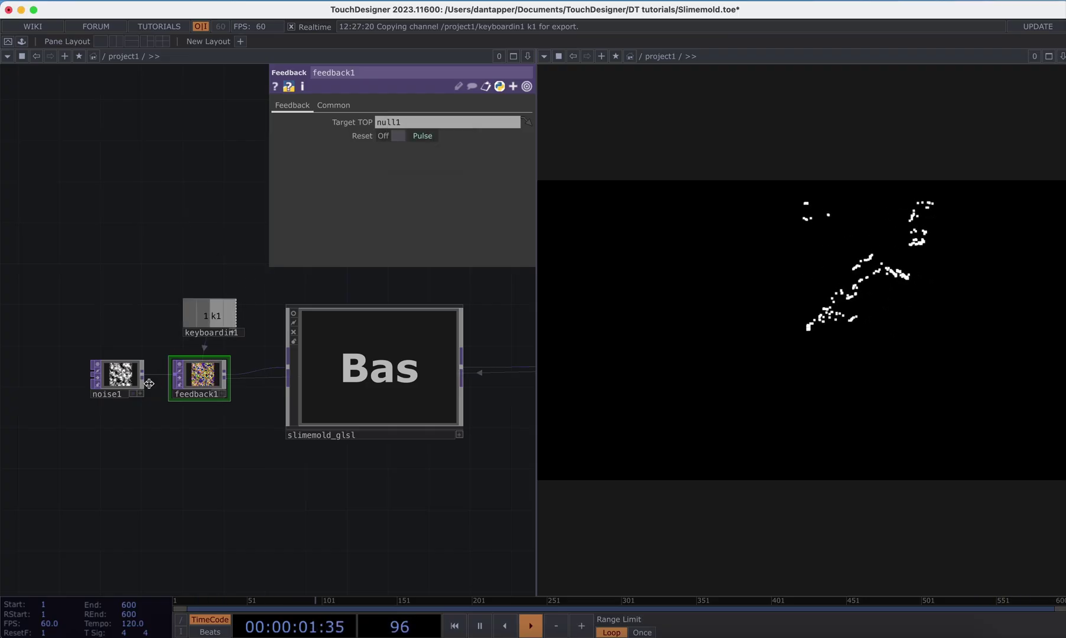
Step: Turn off Monochrome on noise1 and set its Offset to 0
left_click(118, 376)
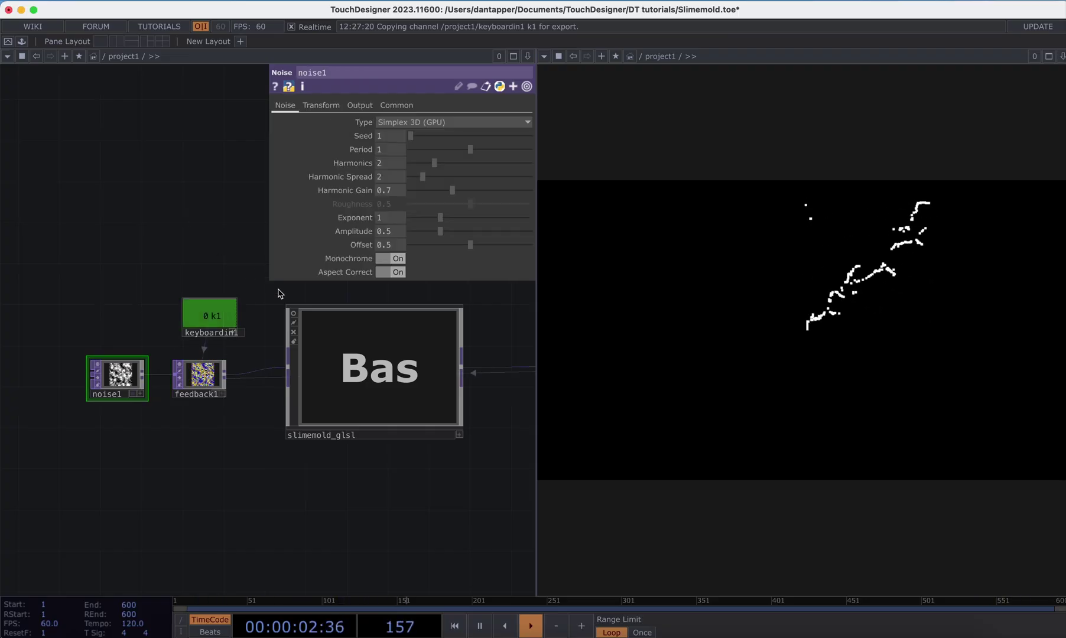
left_click(396, 260)
key("r")
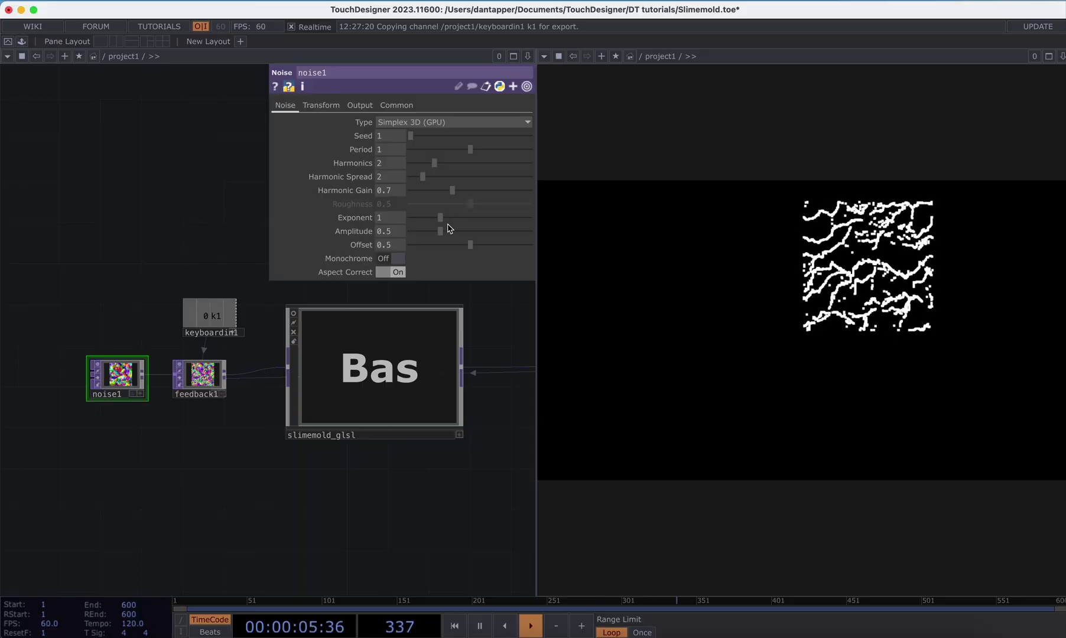
left_click_drag(471, 245, 362, 245)
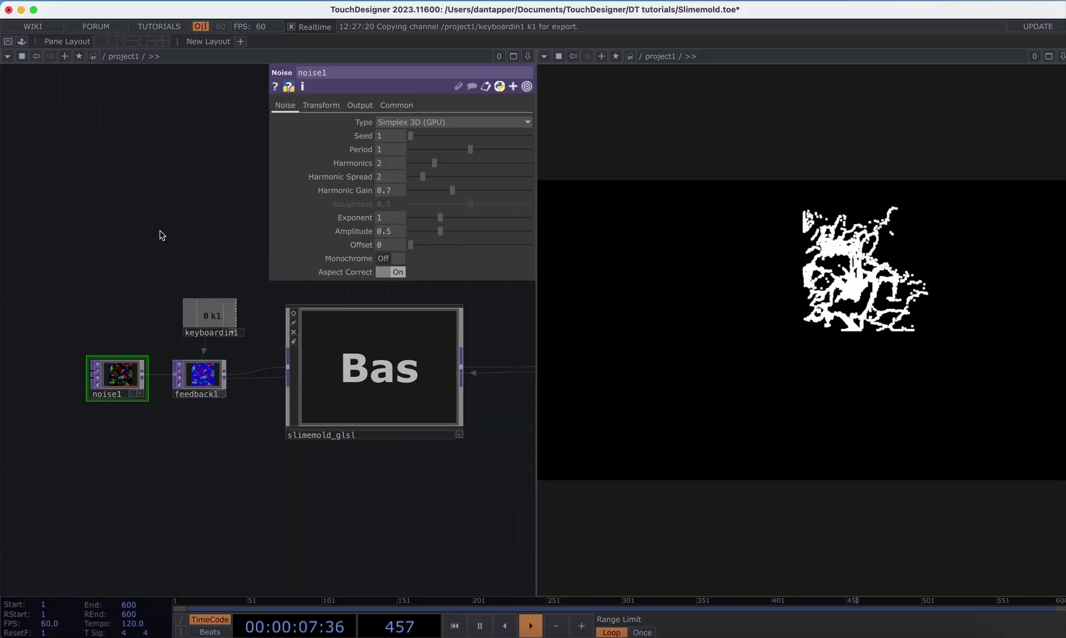
Step: Set the Pixel Format of noise1 to 32-bit float (RGBA)
left_click(396, 107)
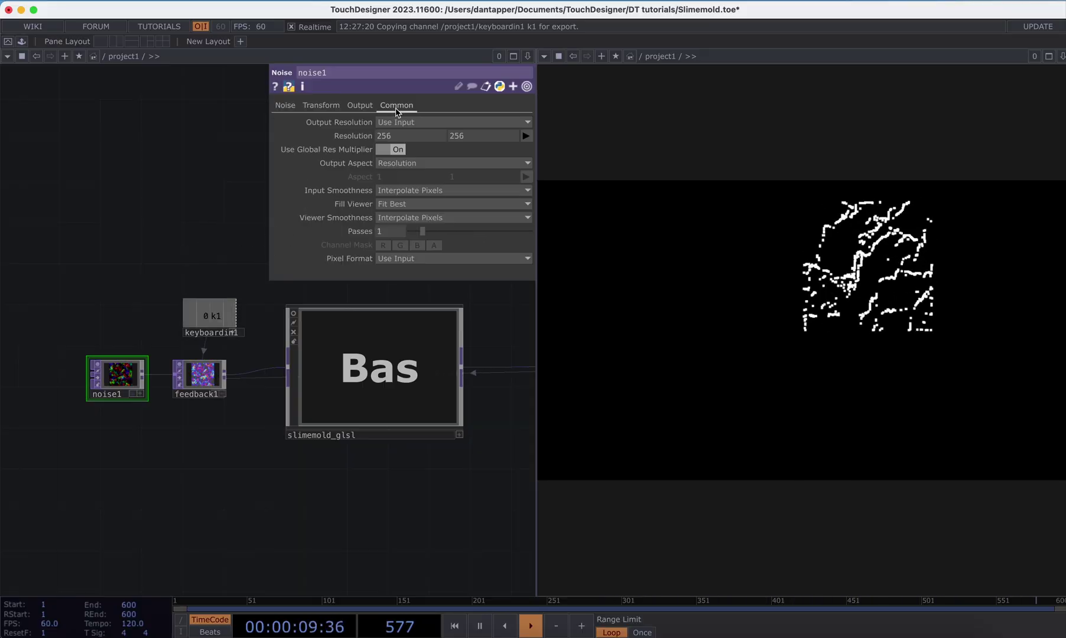
left_click(429, 259)
left_click(430, 324)
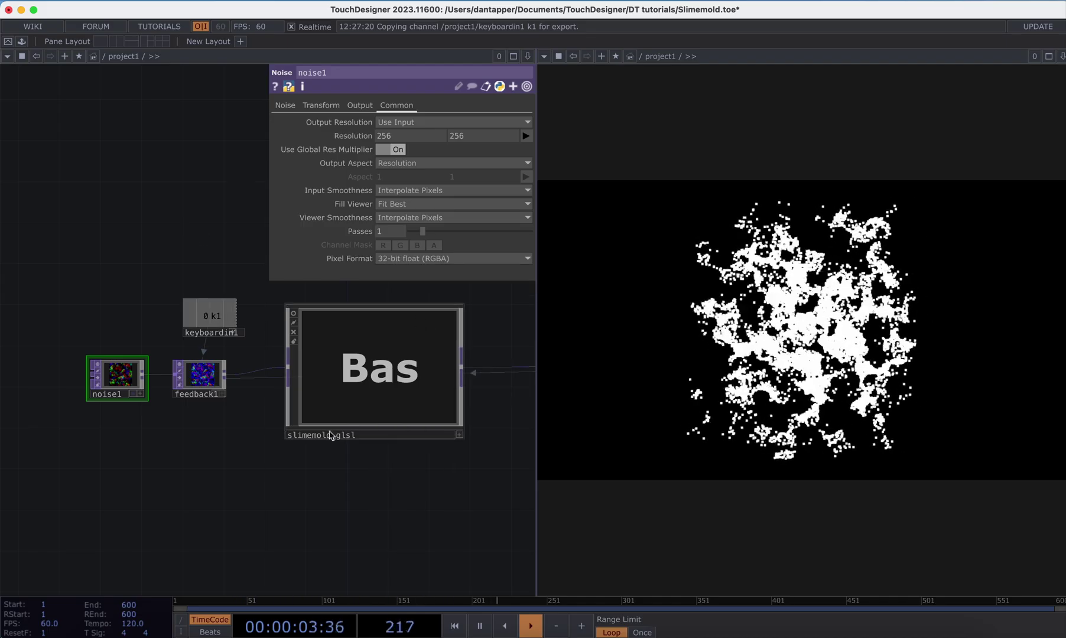
Step: Lower the Constant Point Scale of the pointsprite1 material to about 1.31
scroll(328, 436, "up", 1)
scroll(320, 441, "down", 5)
left_click_drag(321, 469, 52, 469)
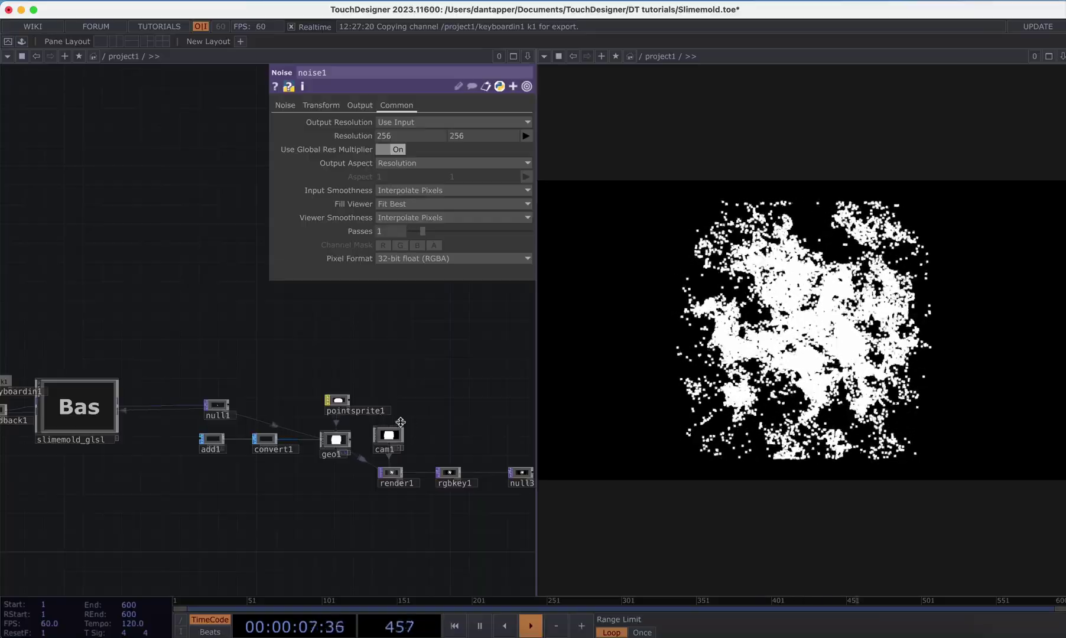
scroll(414, 397, "up", 3)
left_click(298, 408)
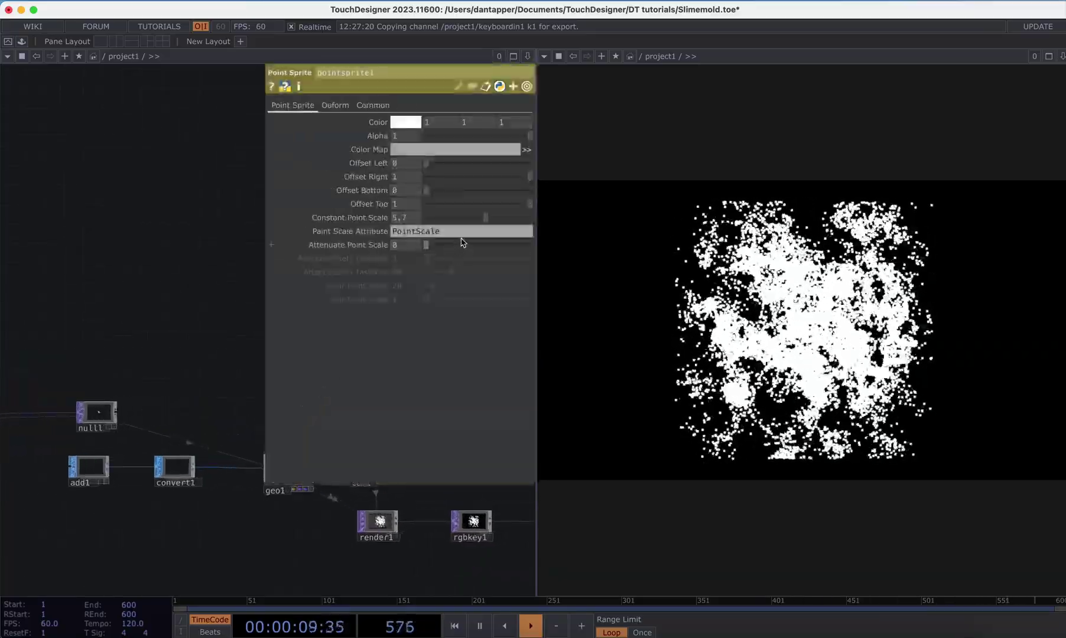
left_click_drag(473, 218, 442, 221)
left_click_drag(219, 346, 183, 322)
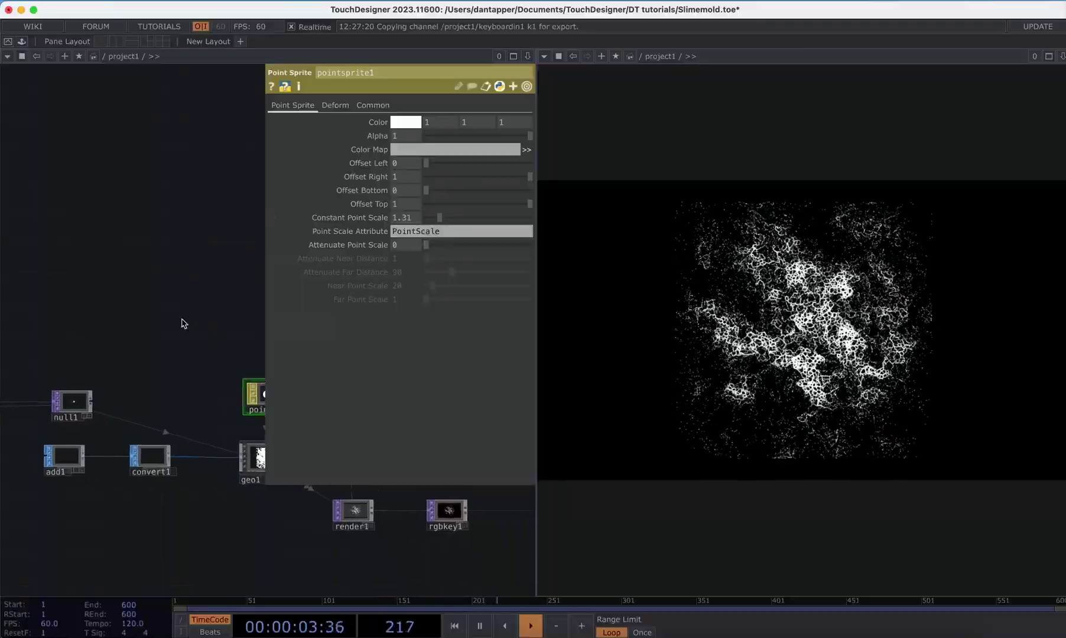
Step: Set the resolution of render1 to 1280 by 1280
left_click_drag(255, 564, 151, 555)
left_click(233, 445)
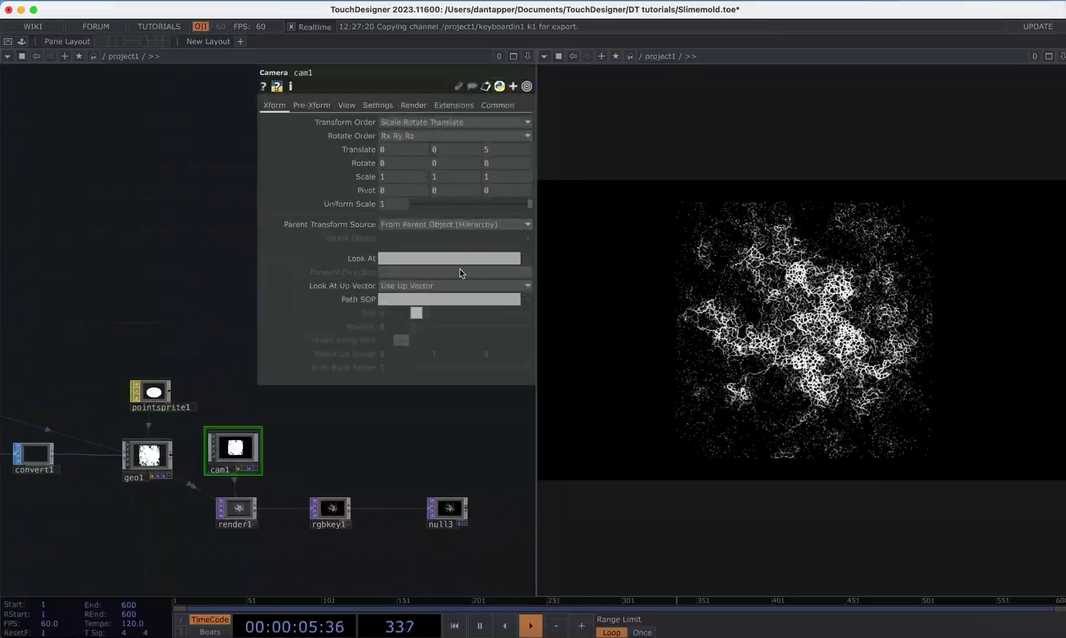
left_click(248, 509)
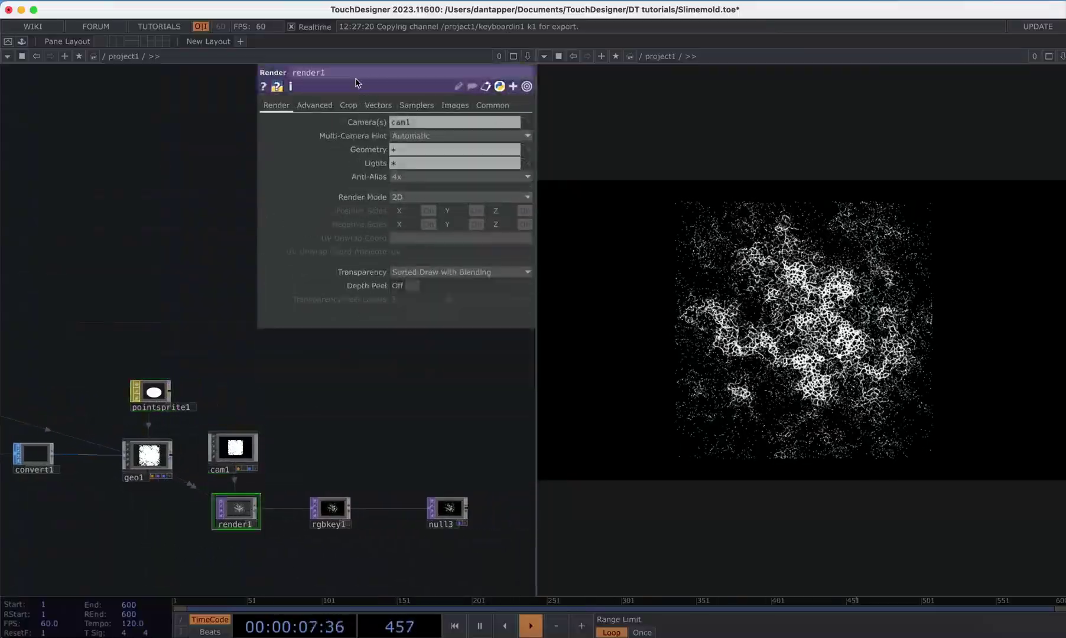
left_click(492, 105)
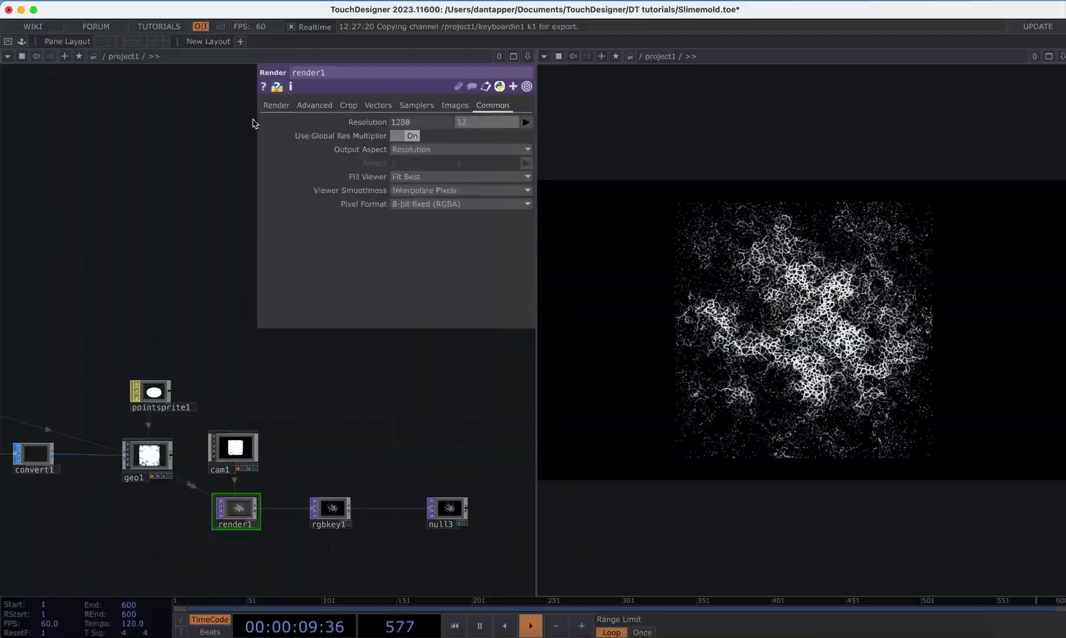
key("Return")
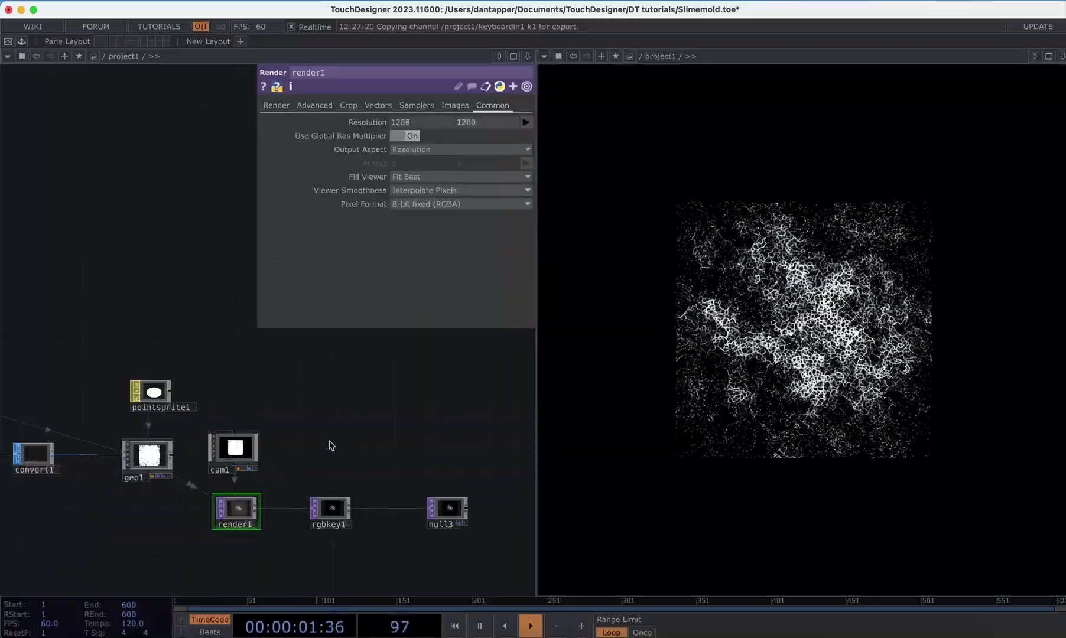
Step: Narrow the FOV Angle of cam1 to about 18.9 and trigger the keyboard reset of the simulation
left_click(240, 458)
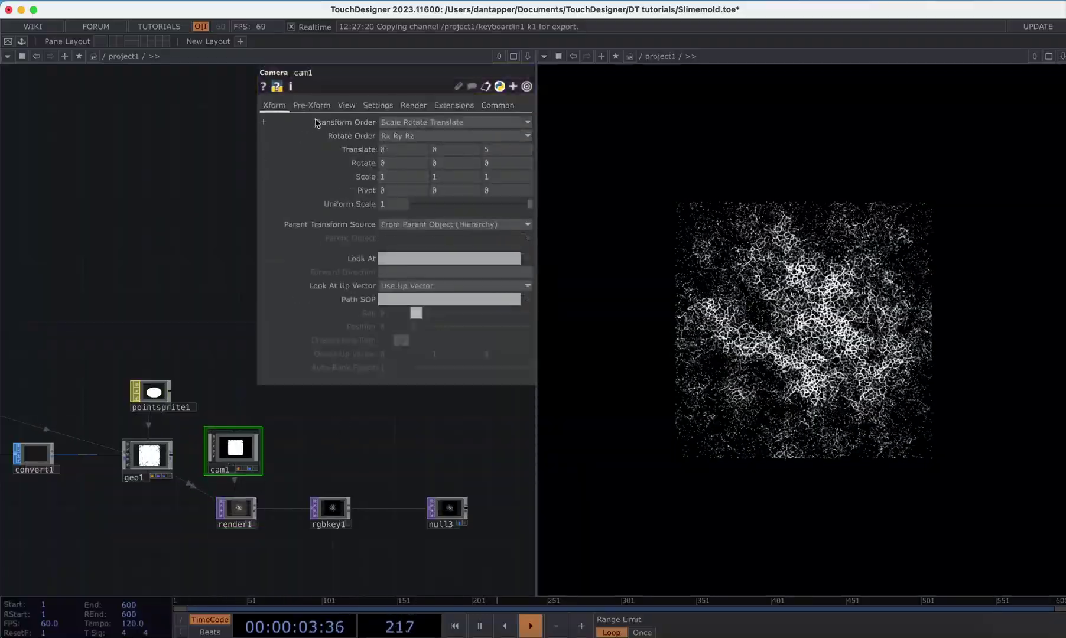
left_click(346, 106)
left_click_drag(464, 192, 436, 193)
key("1")
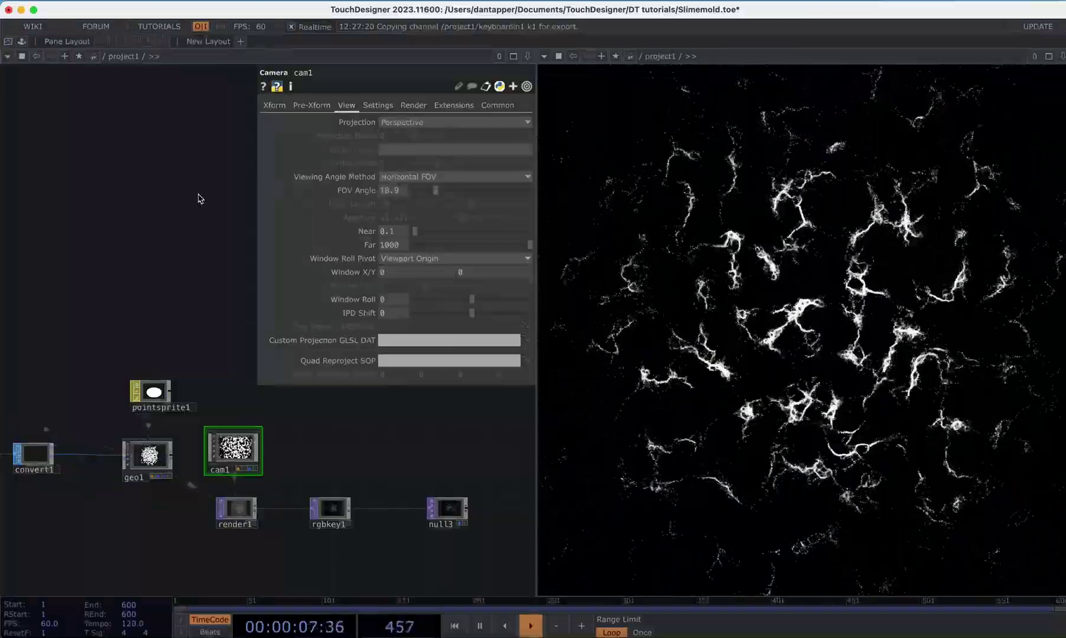
Step: Move keyboardin1 so that it lines up directly above feedback1
scroll(201, 198, "down", 10)
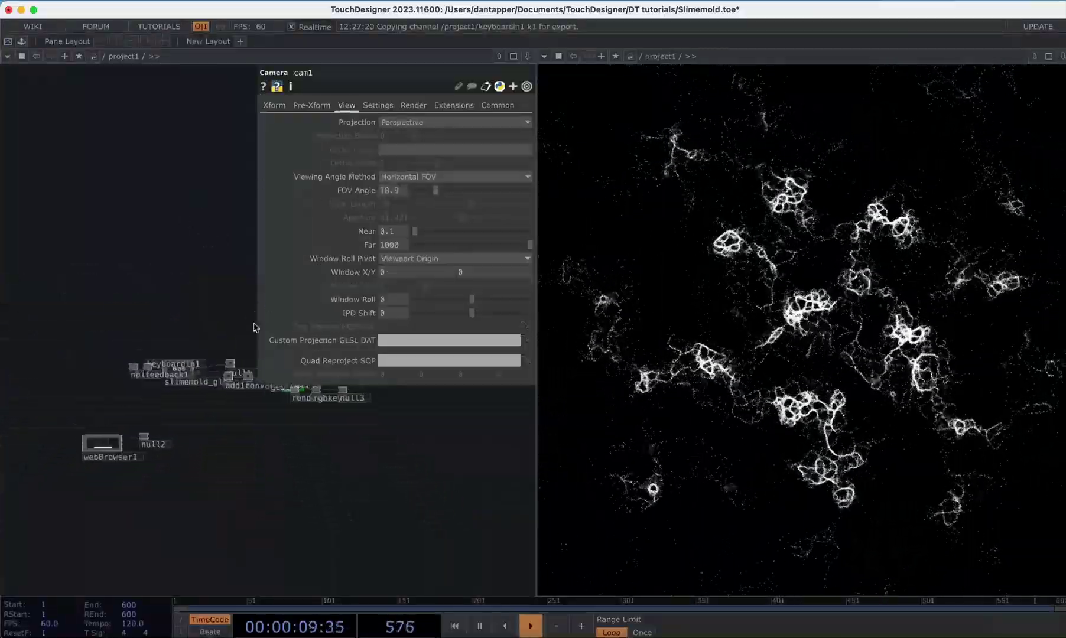
scroll(154, 360, "up", 8)
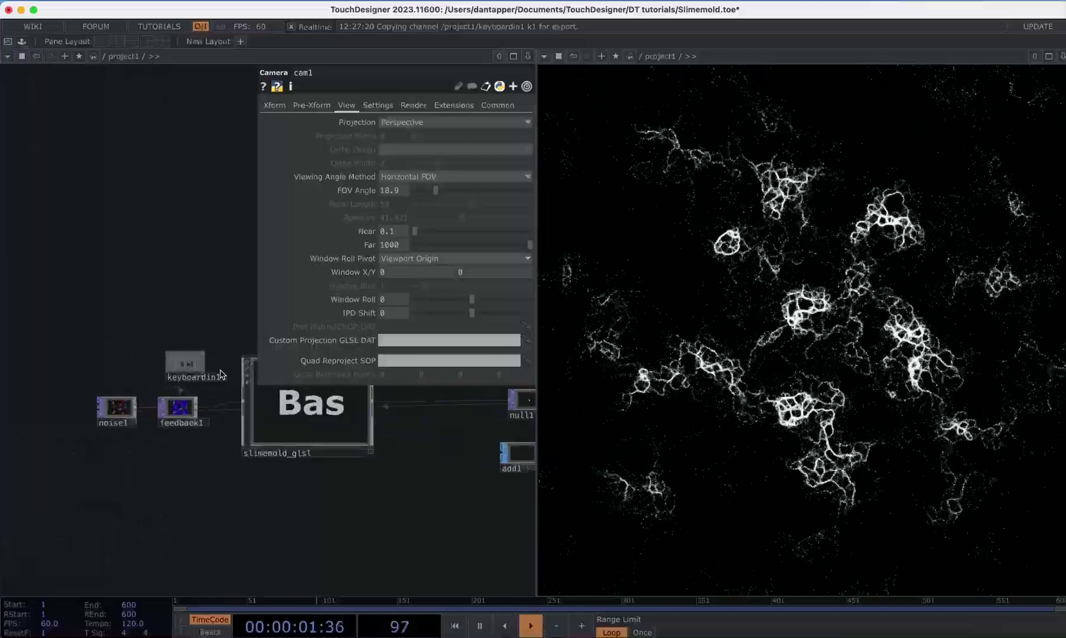
scroll(214, 373, "up", 6)
scroll(221, 443, "down", 6)
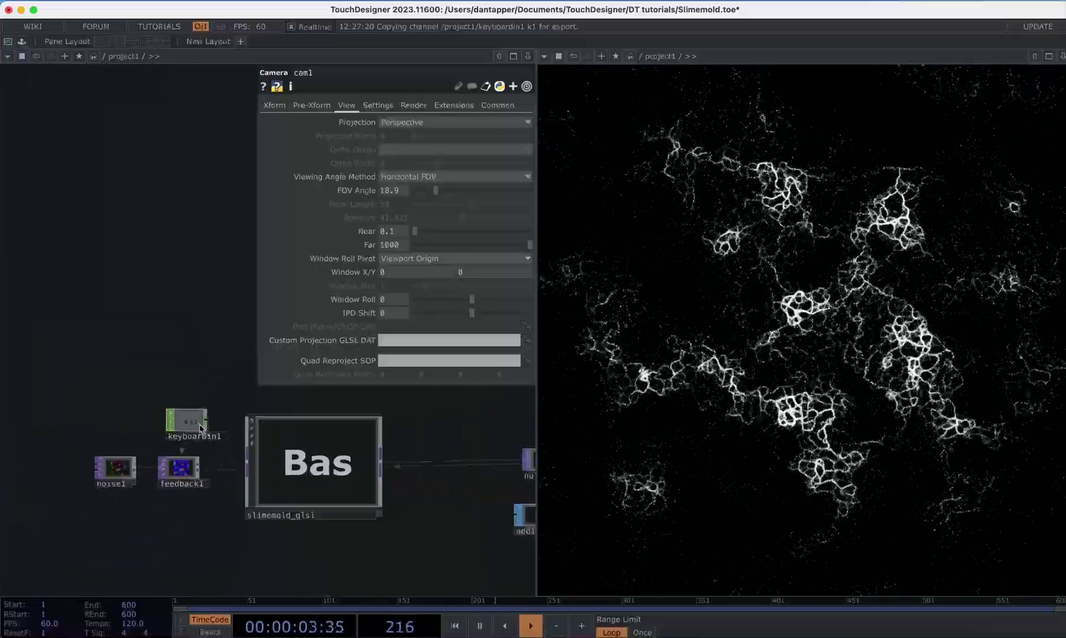
left_click_drag(199, 428, 195, 426)
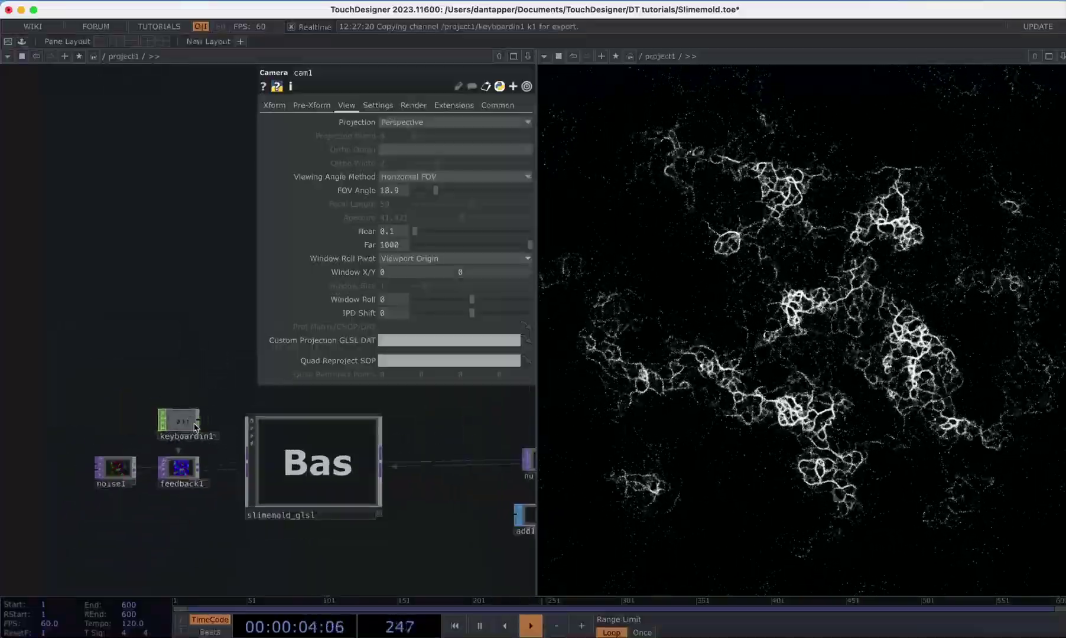
Step: Vary the Sensor distance of slimemold_glsl, settling on about 0.011, and raise its Sensor angle to 1
left_click(340, 464)
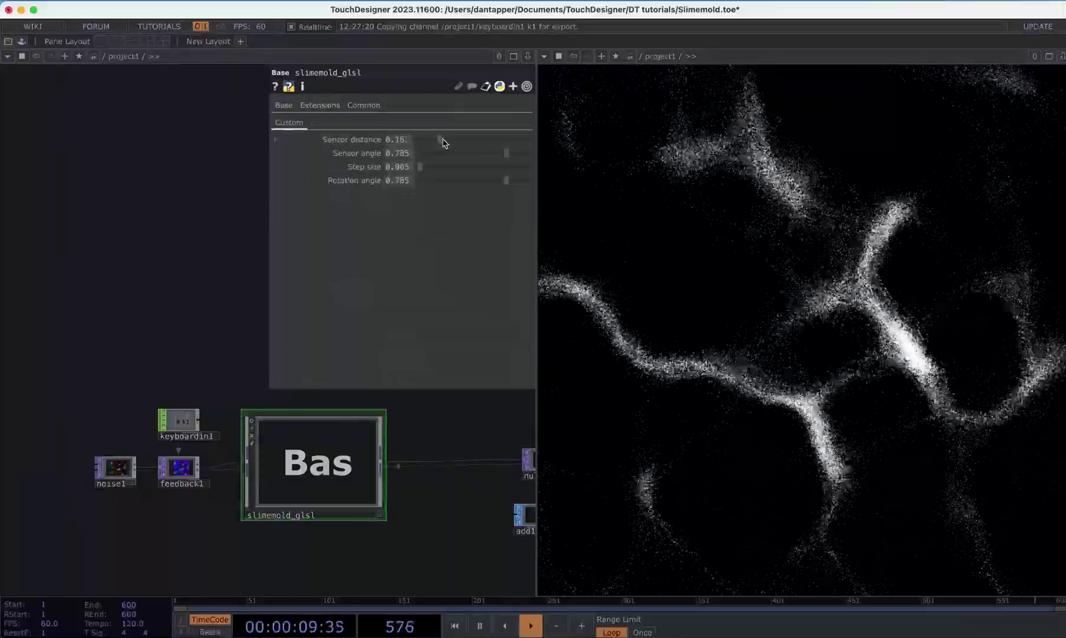
left_click_drag(439, 144, 460, 144)
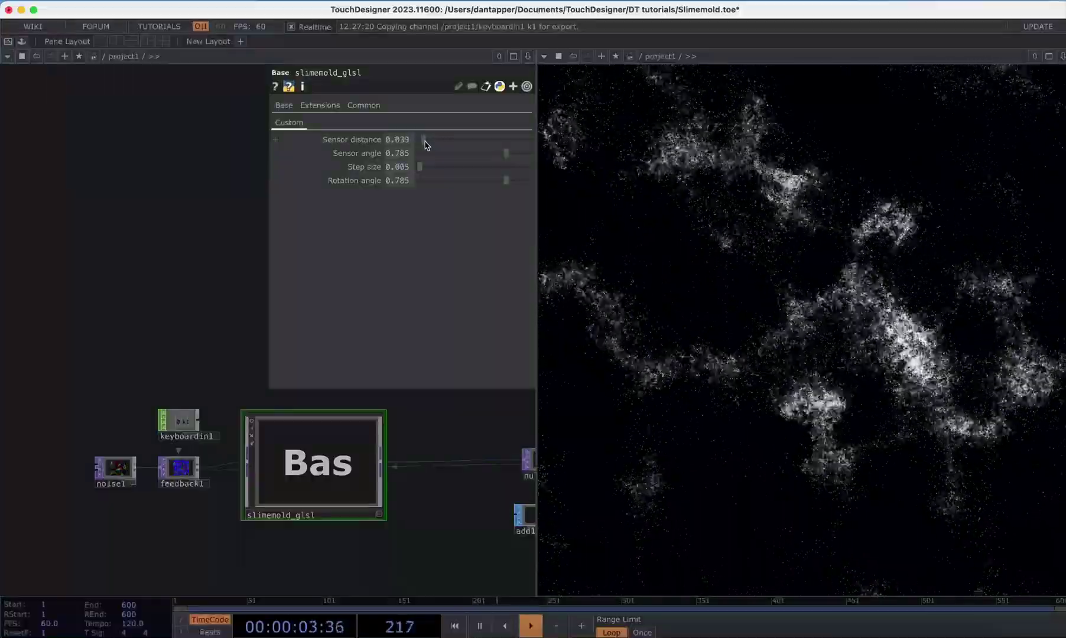
left_click_drag(449, 144, 450, 144)
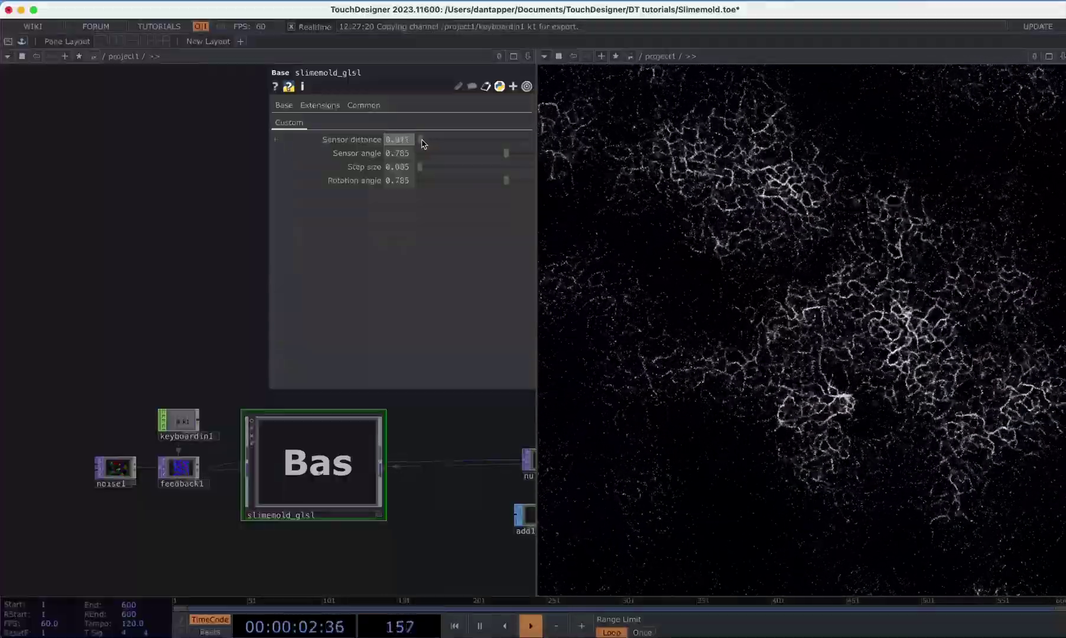
type("0")
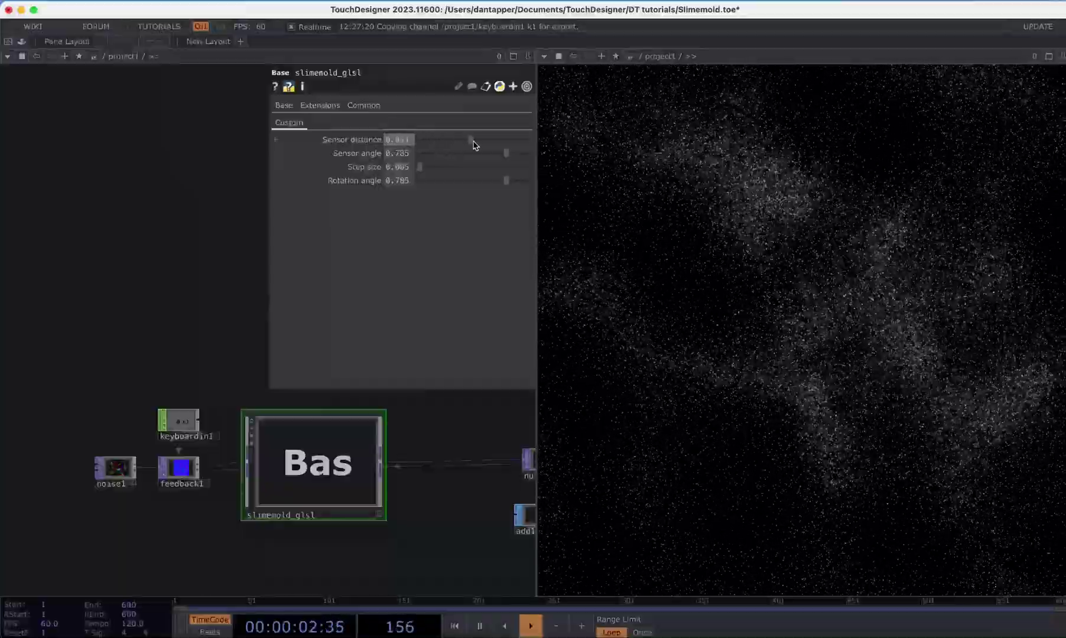
left_click_drag(474, 145, 425, 144)
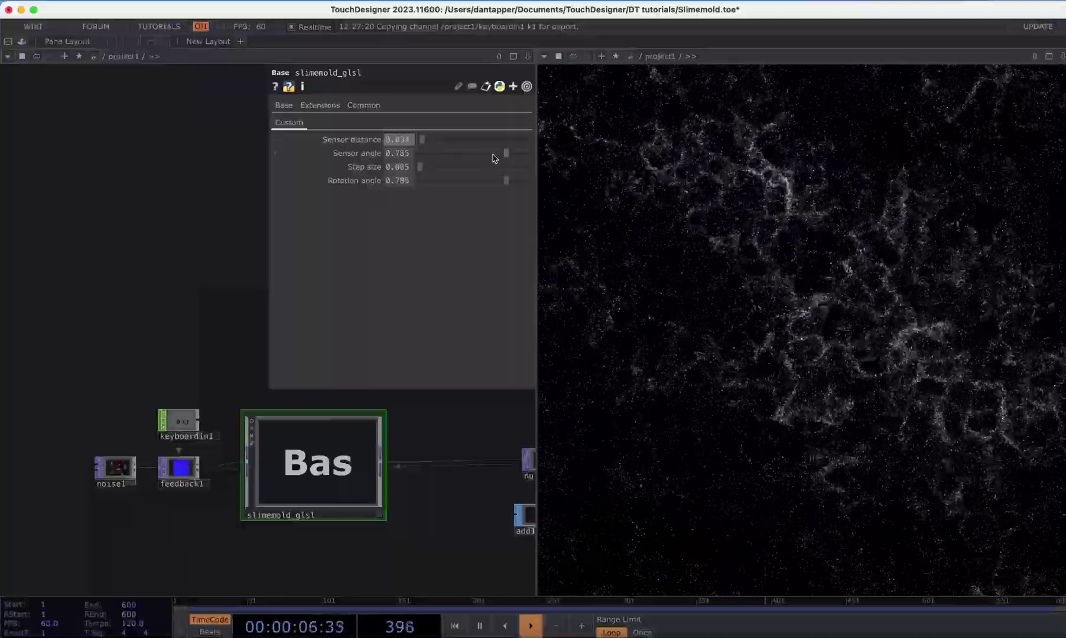
left_click_drag(451, 158, 433, 161)
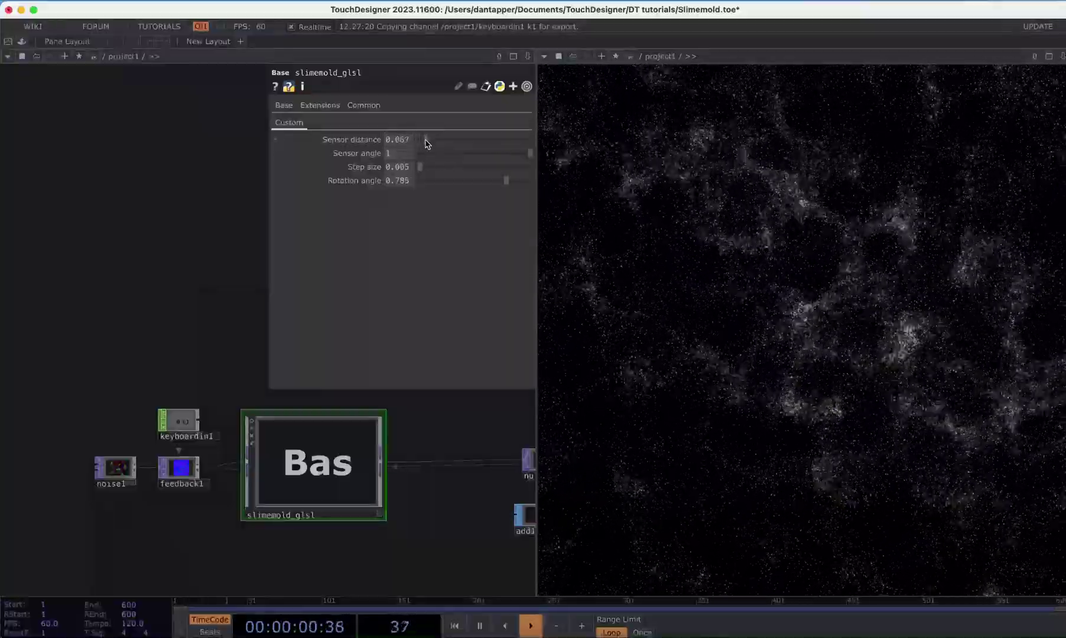
left_click_drag(427, 144, 420, 143)
Step: Try extreme Sensor angle values, settle on about 0.469, and set the Step size to 0.0002
left_click_drag(530, 153, 511, 151)
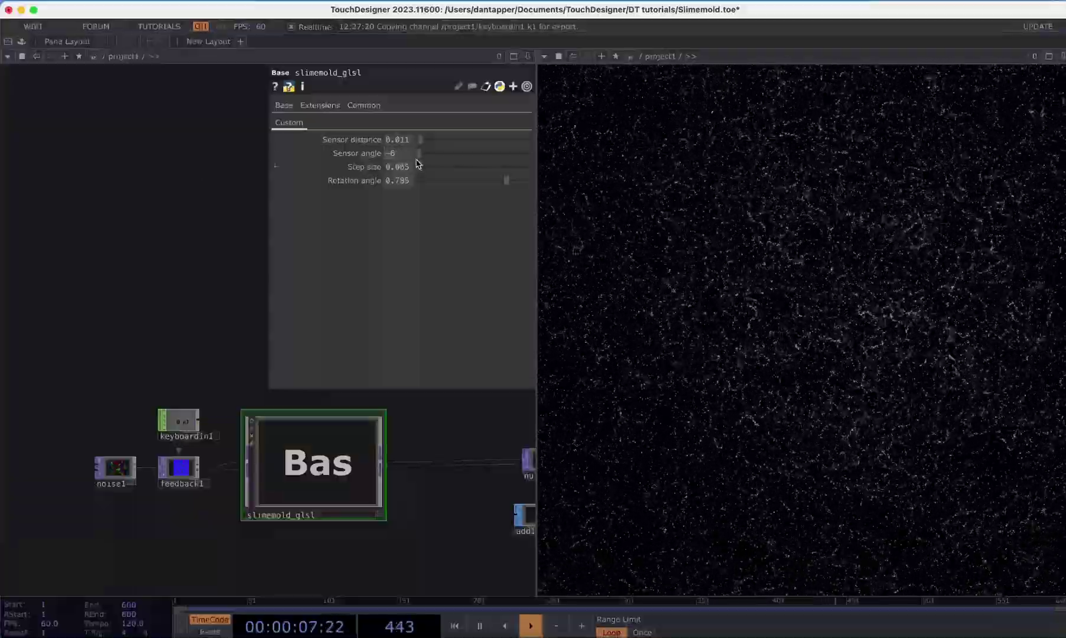
key("super+z")
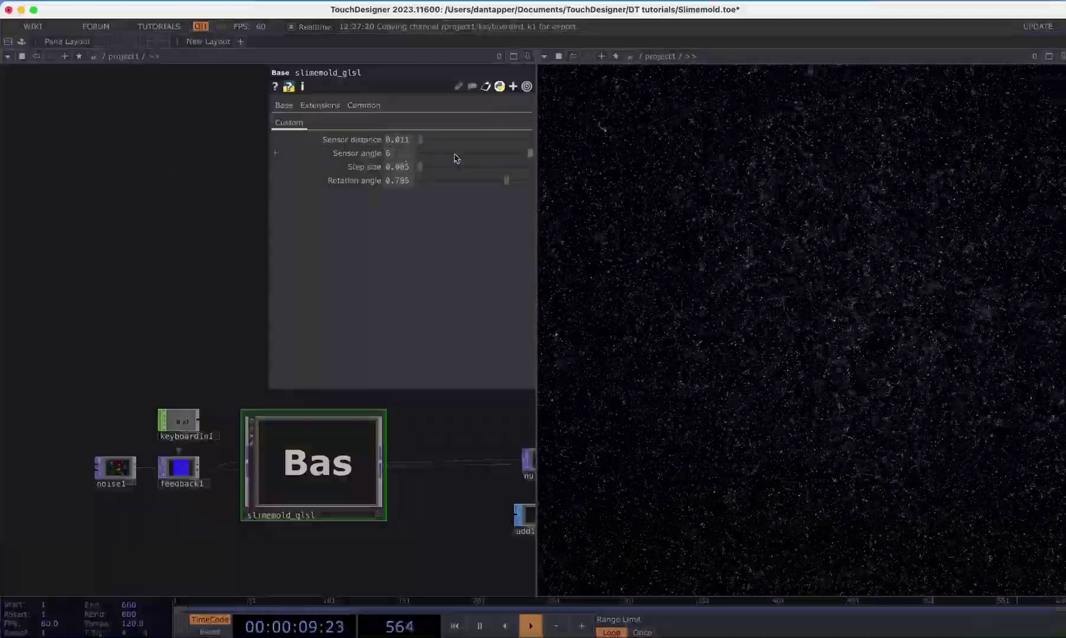
mouse_move(481, 152)
left_mouse_down()
mouse_move(466, 153)
mouse_move(507, 153)
mouse_move(425, 159)
mouse_move(483, 157)
mouse_move(470, 158)
left_mouse_up()
left_click(416, 167)
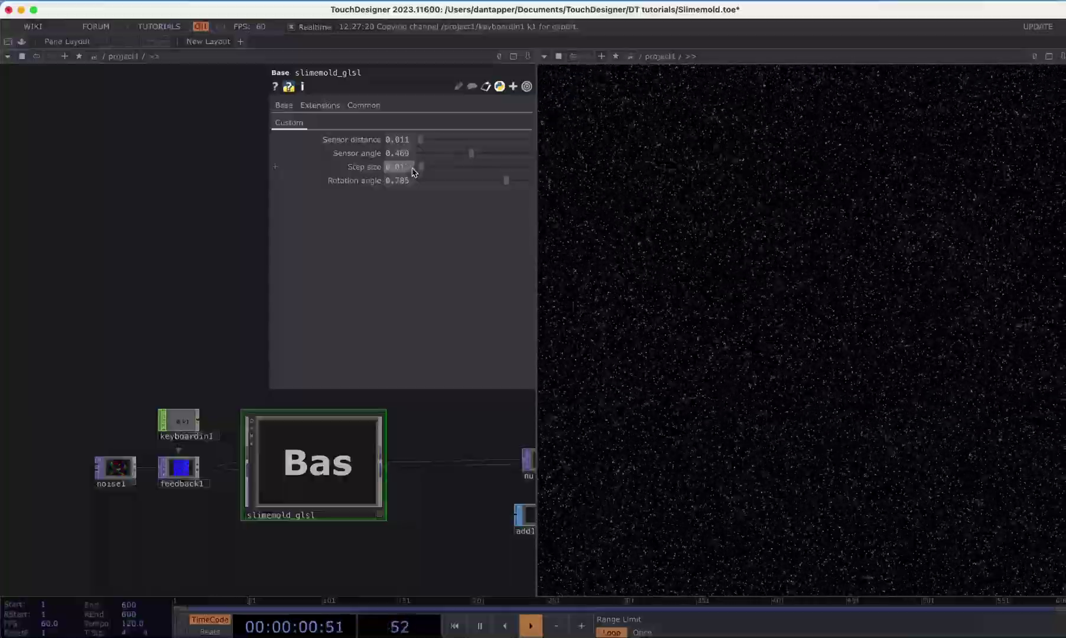
type("0.0002")
key("Return")
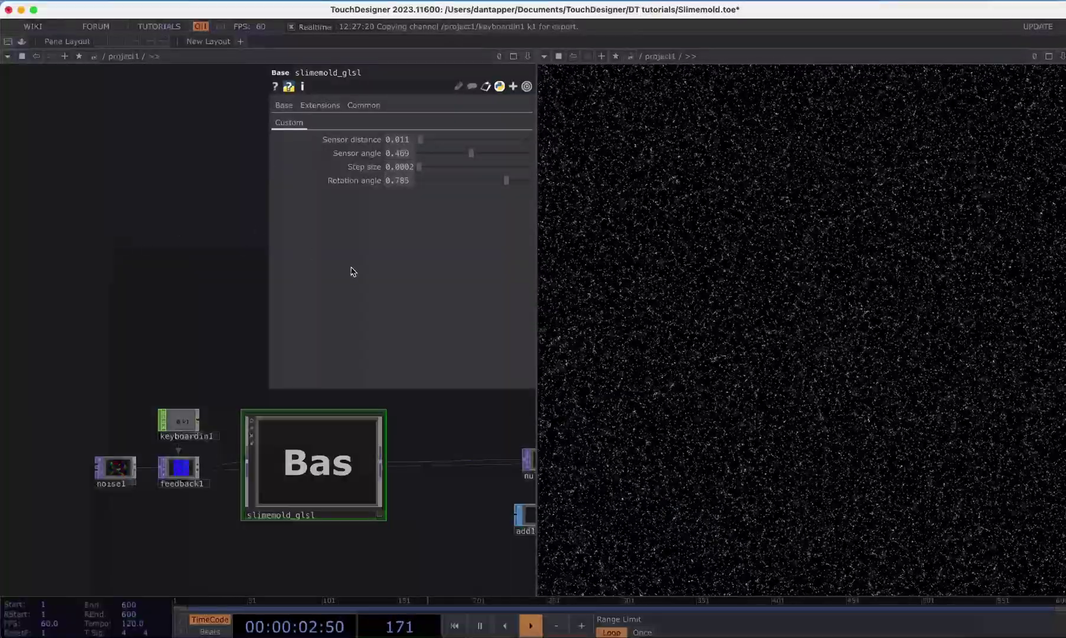
Step: Raise the Sensor angle to about 0.916 and set the Step size to 0.0007
left_click_drag(470, 153, 523, 161)
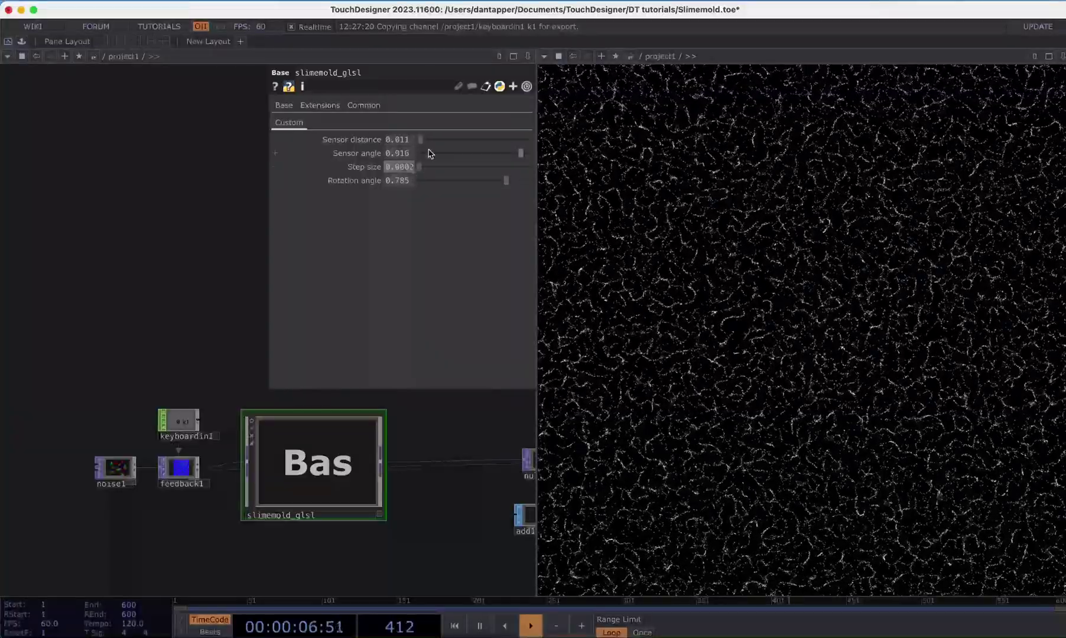
key("BackSpace")
type("7")
key("Return")
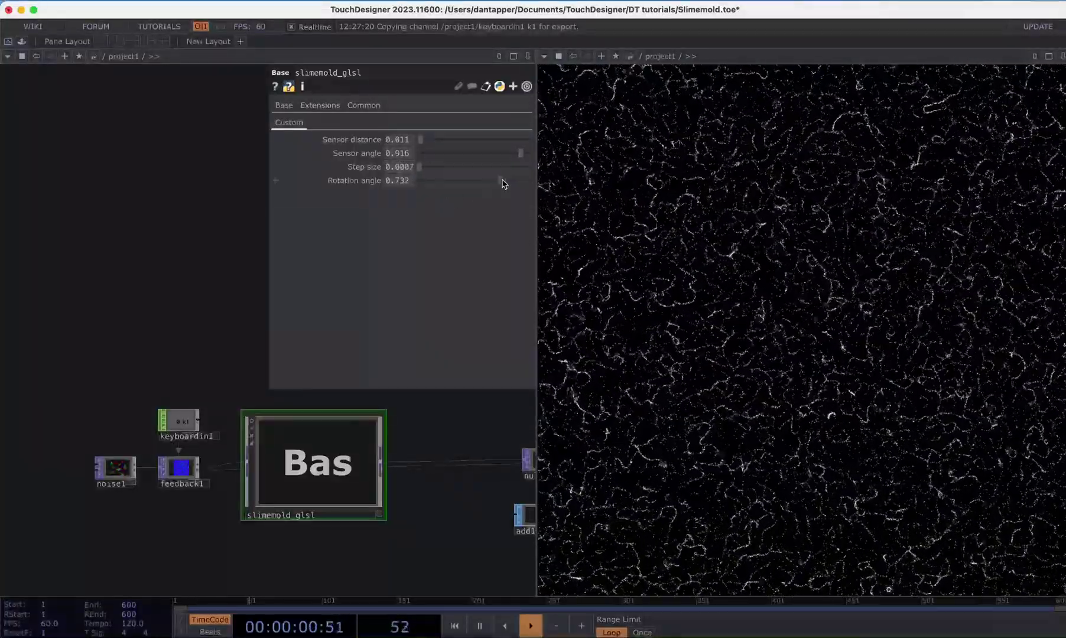
Step: Vary the Rotation angle across its range, set it to 7, and reset the Step size parameter to its default
left_click_drag(503, 182, 420, 188)
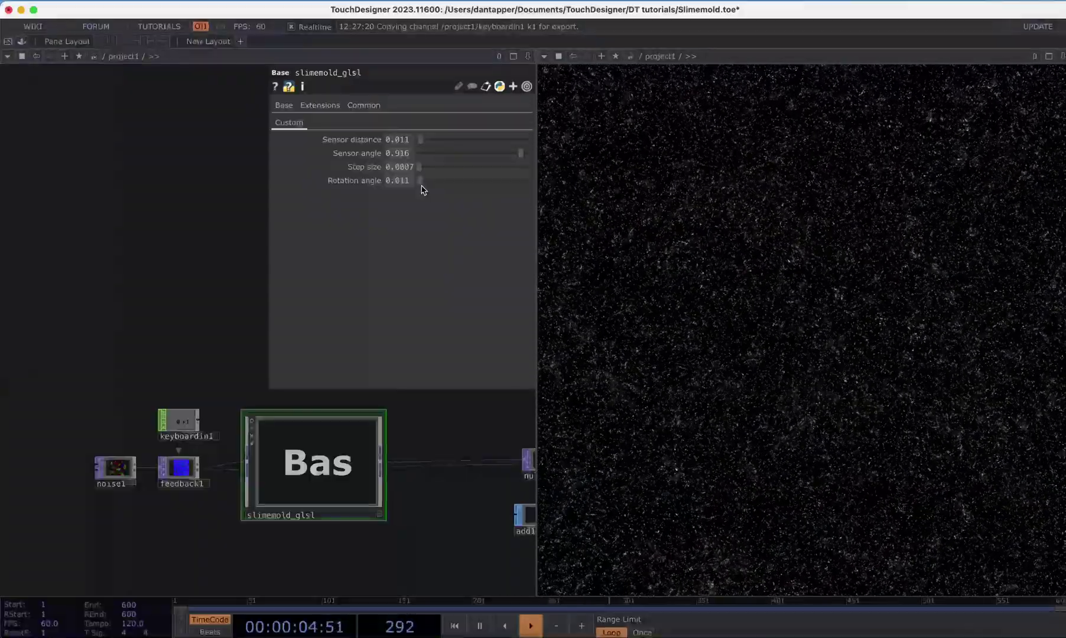
left_click_drag(425, 184, 586, 195)
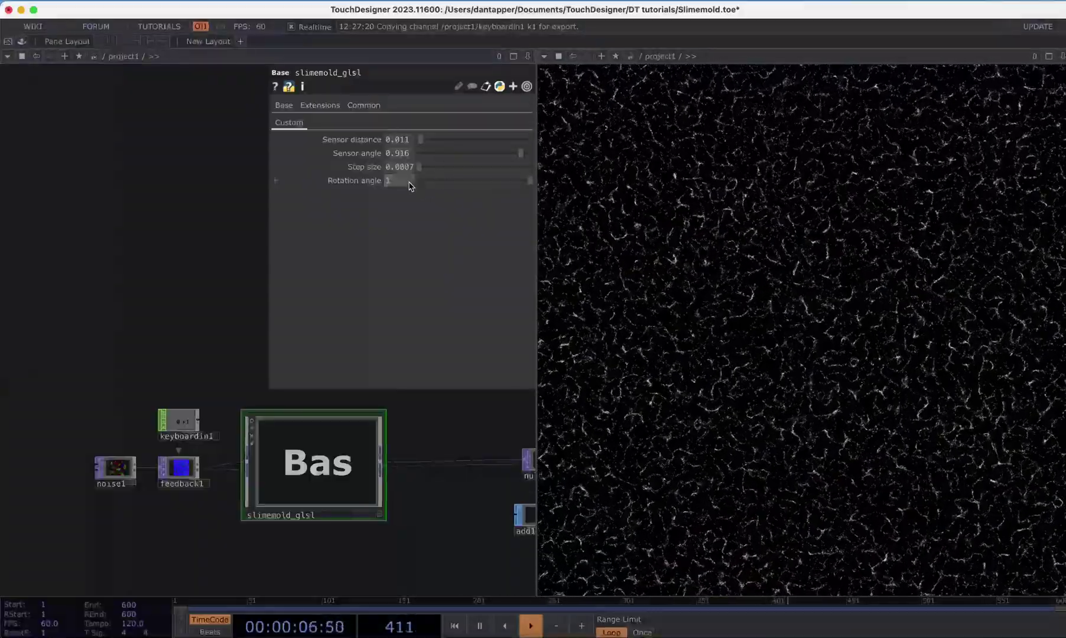
type("7")
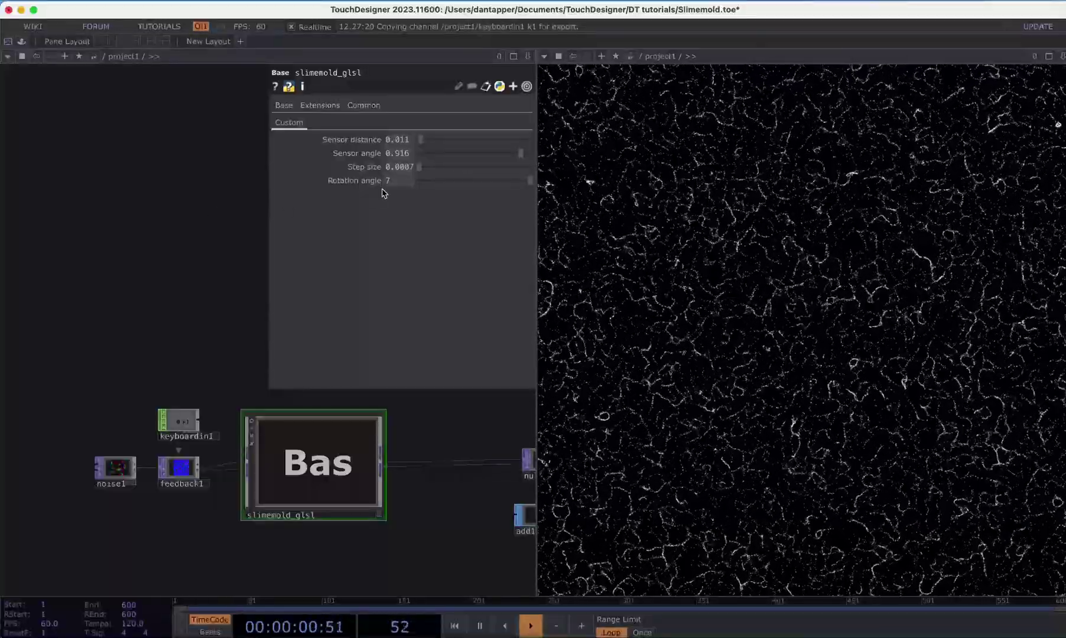
right_click(367, 171)
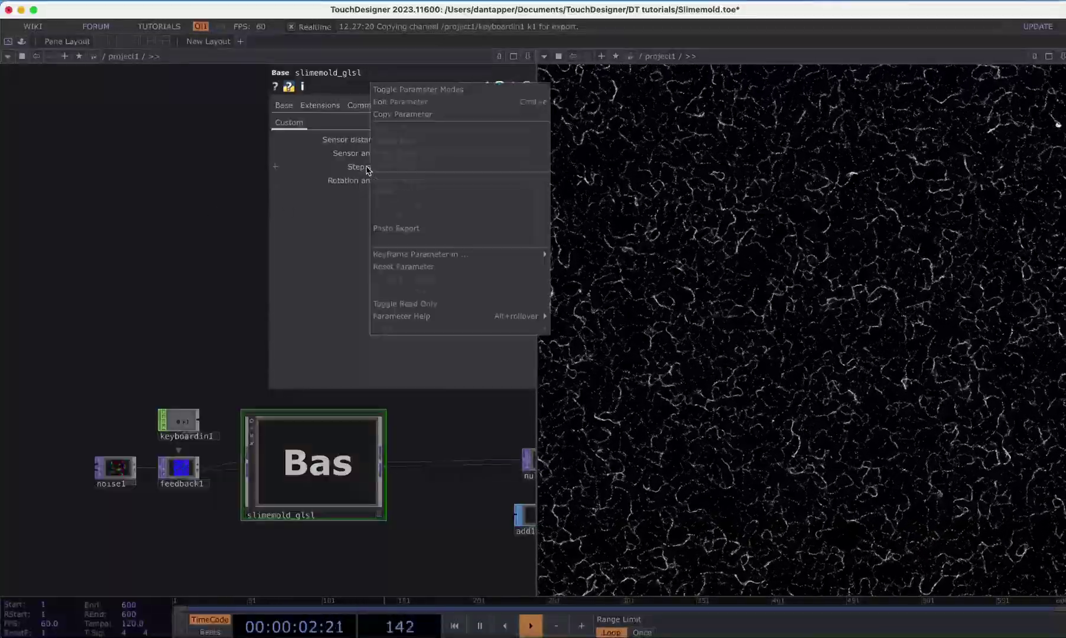
left_click(389, 267)
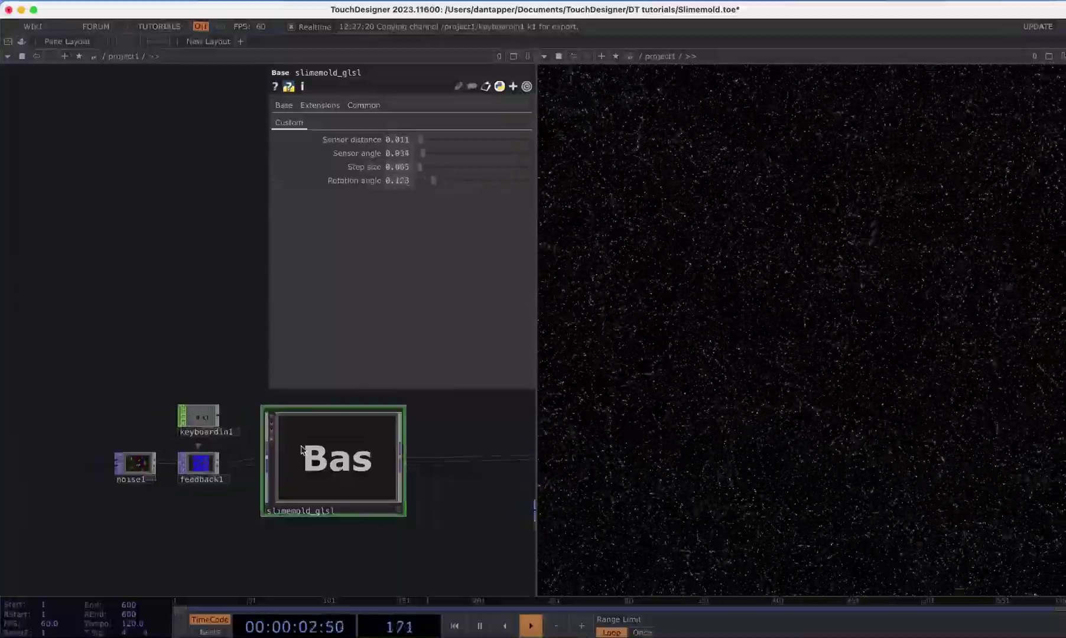
Step: Enter the slimemold_glsl component's network and move in1 higher than the slimemold GLSL operator
key("i")
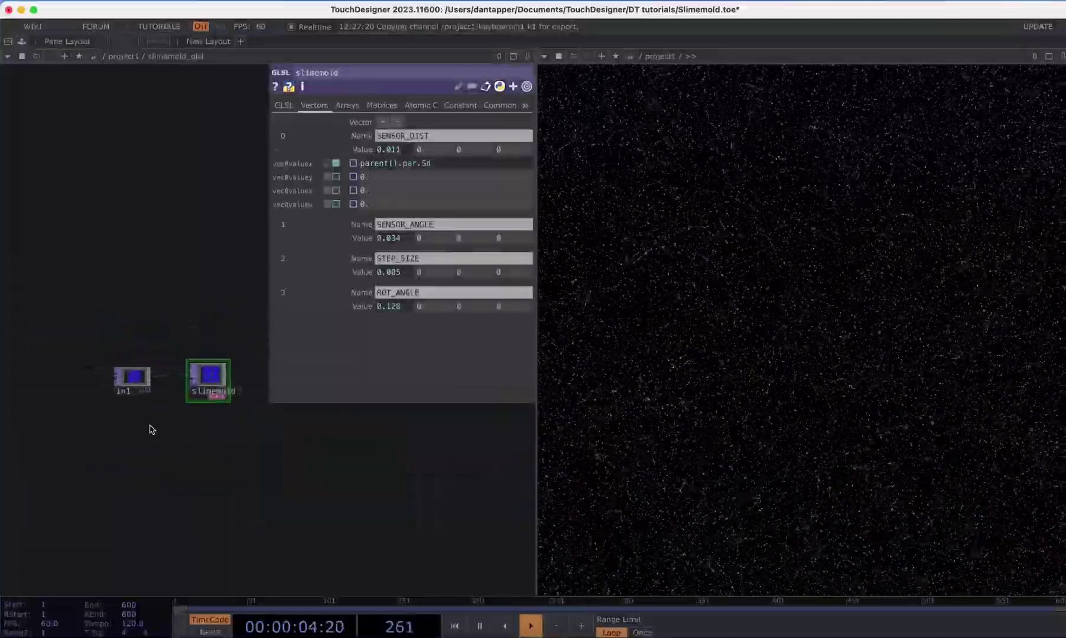
key("u")
middle_click_drag(68, 456, 131, 411)
key("i")
left_click_drag(46, 361, 118, 263)
scroll(127, 362, "up", 3)
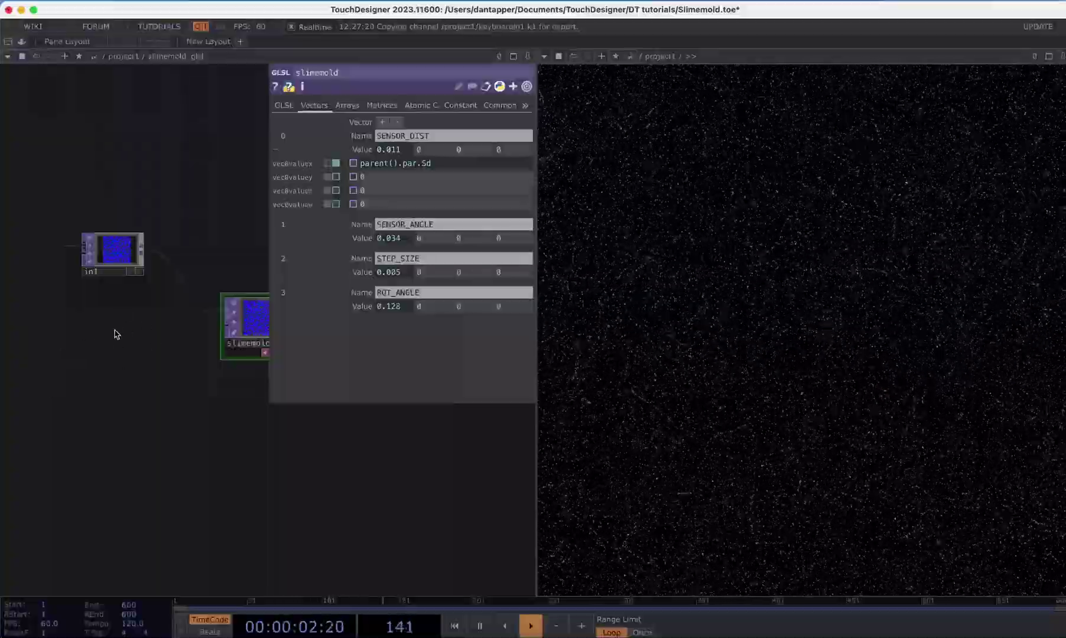
Step: Add a Video Device In TOP below in1 and connect its output to the slimemold GLSL operator's input
key("Tab")
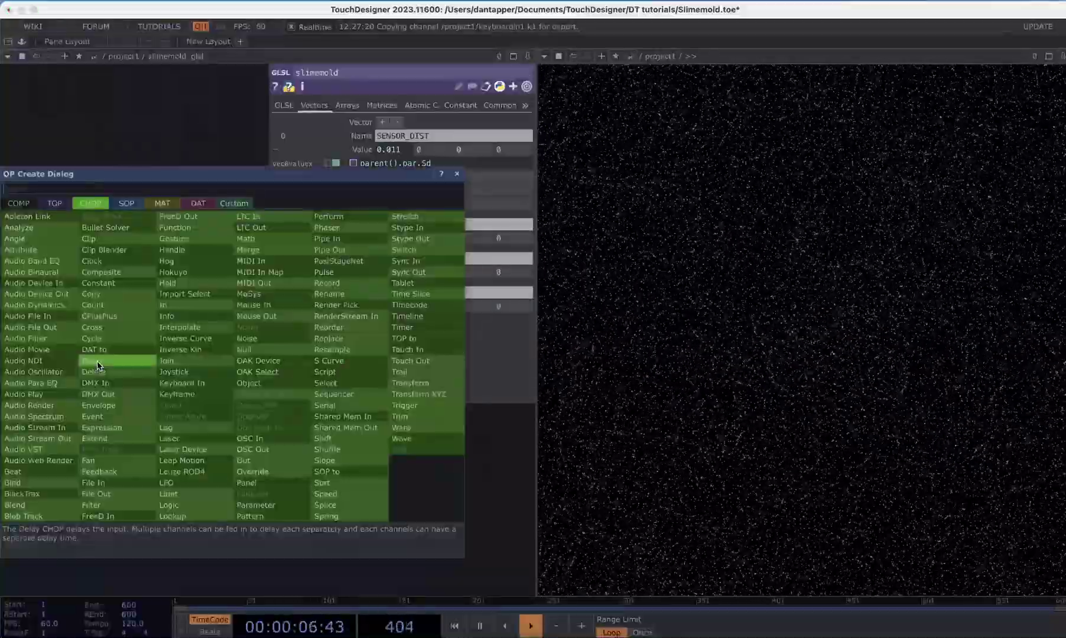
left_click(50, 205)
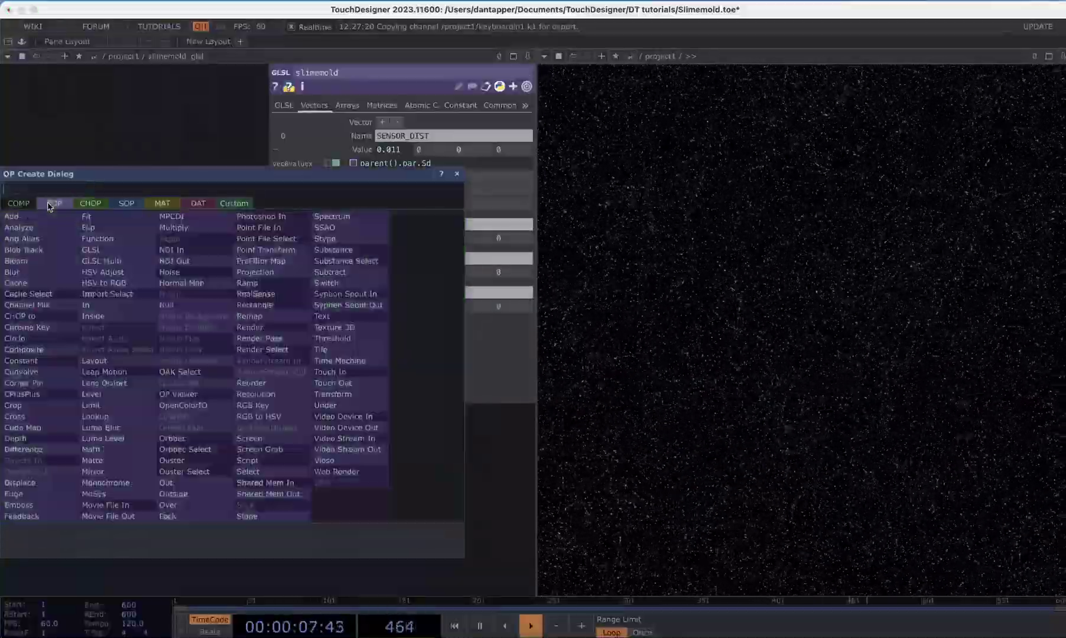
type("vi")
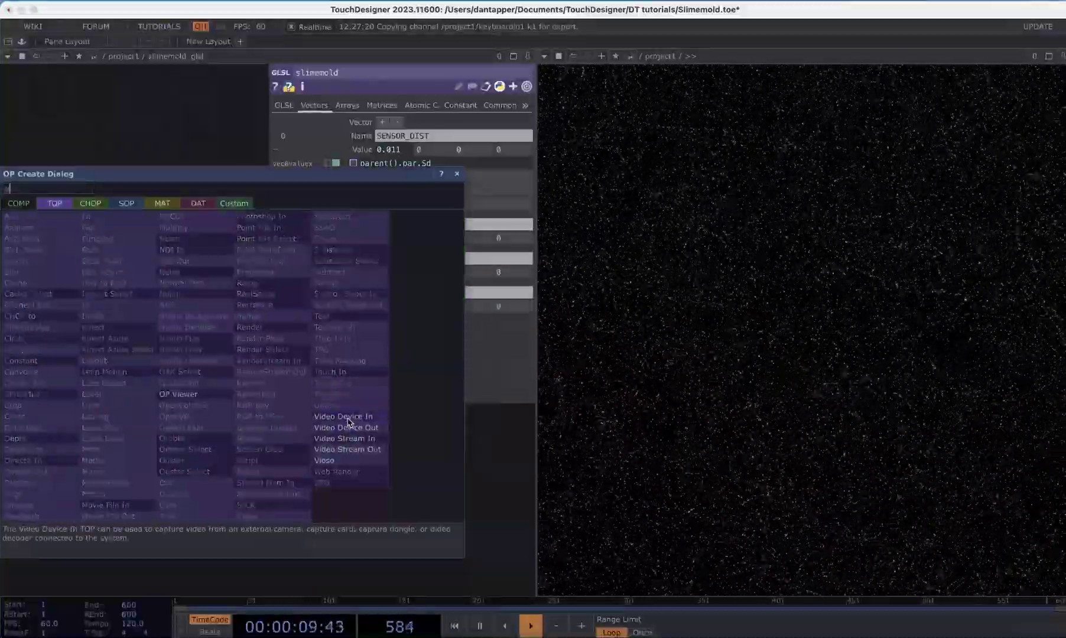
left_click(348, 419)
left_click(99, 377)
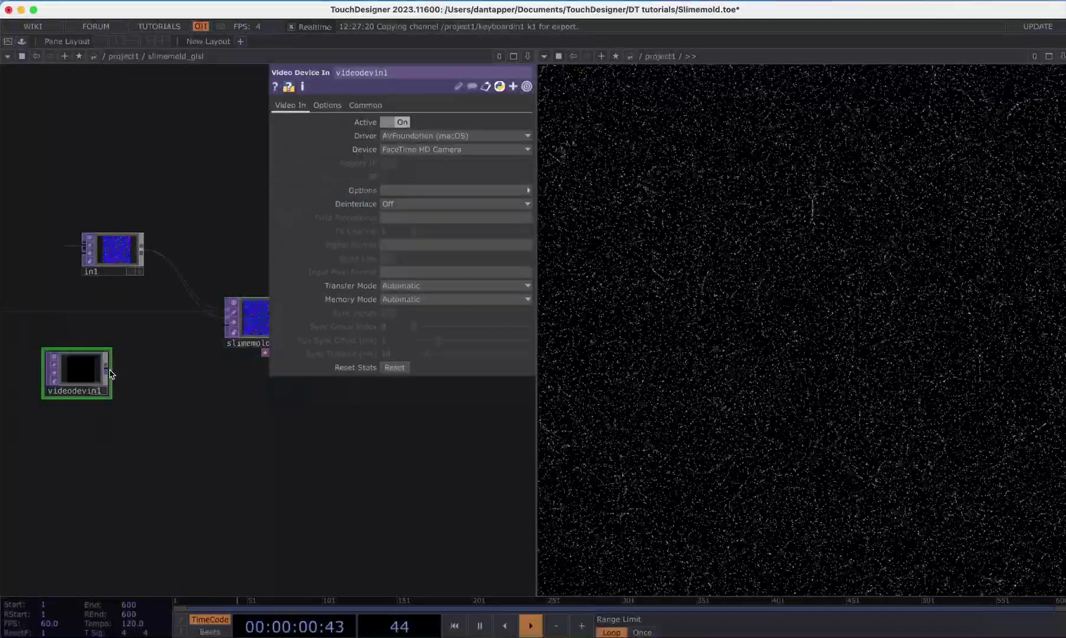
left_click_drag(110, 372, 201, 311)
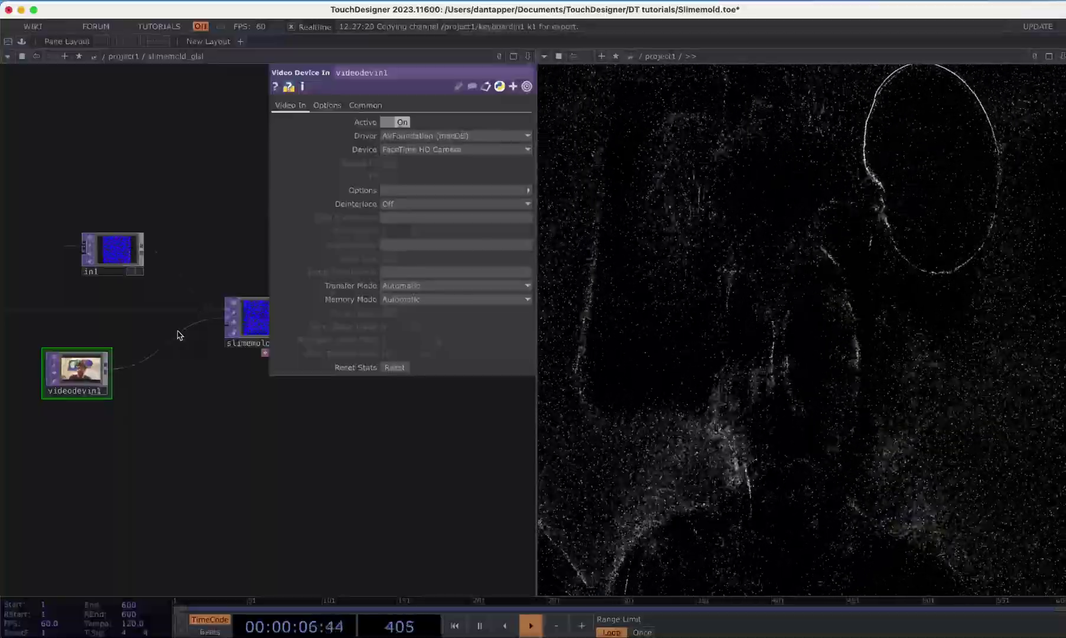
Step: Insert a Fit TOP between videodevin1 and slimemold and set its Fit mode to Fit Outside
right_click(142, 368)
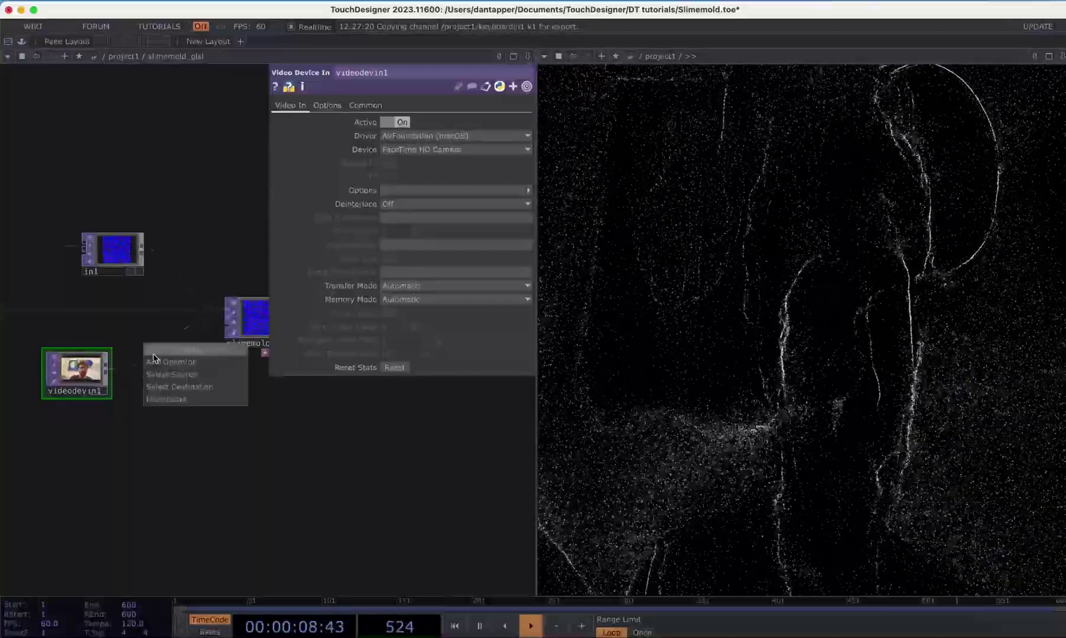
left_click(156, 354)
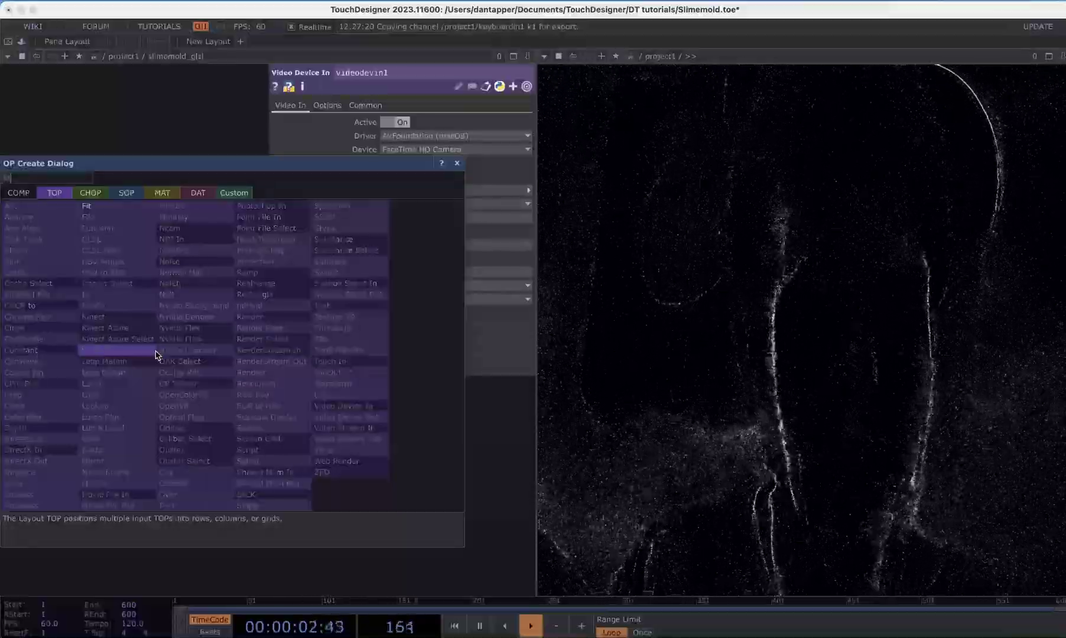
left_click(118, 206)
left_click(152, 364)
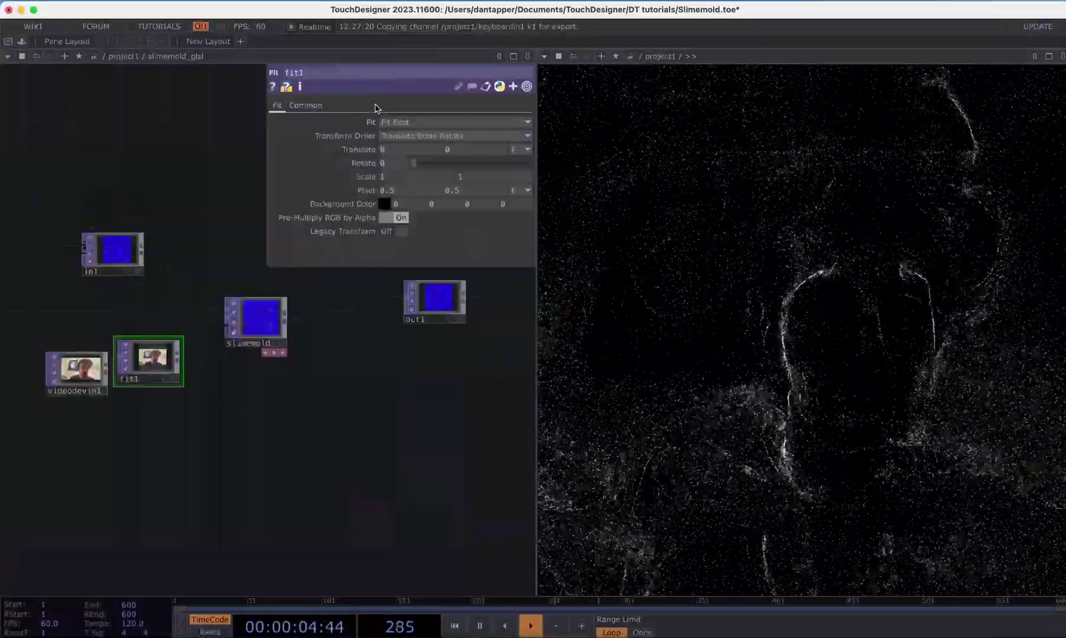
left_click(305, 107)
left_click(277, 105)
left_click(384, 122)
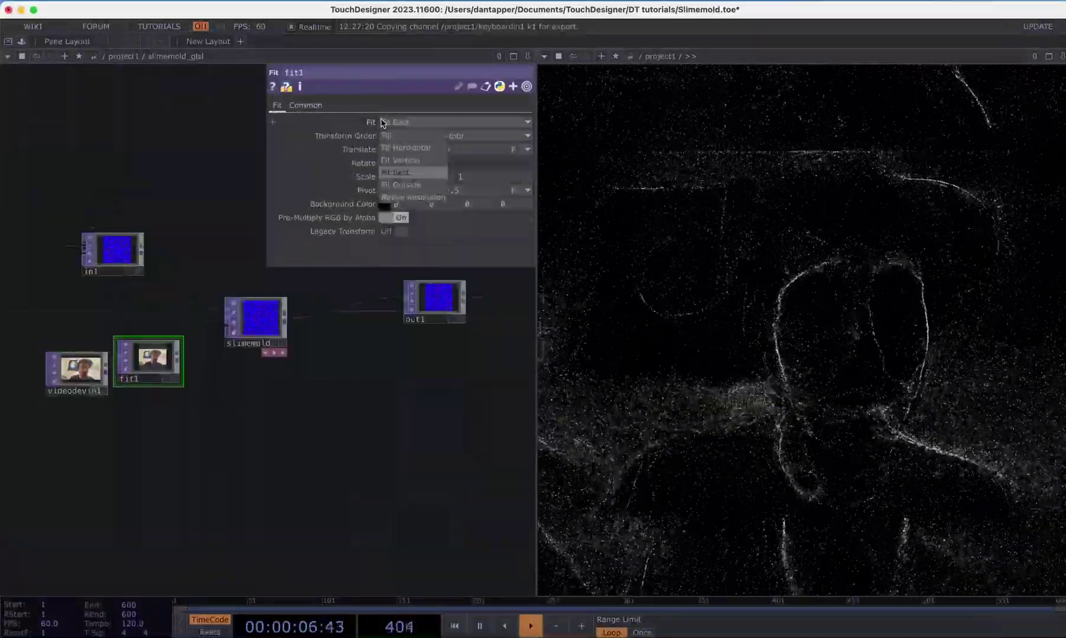
left_click(414, 177)
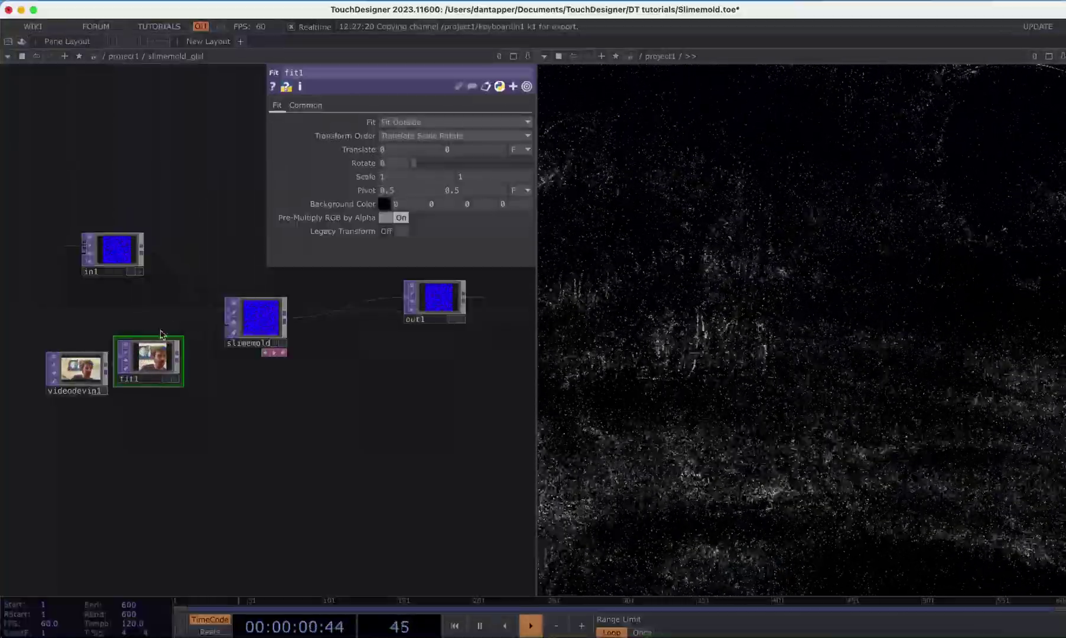
Step: Spread out the camera input operators and insert a Cross TOP on the wire between fit1 and slimemold
left_click_drag(88, 374, 41, 375)
left_click_drag(192, 365, 121, 397)
left_click_drag(120, 267, 140, 335)
right_click(158, 379)
left_click(195, 367)
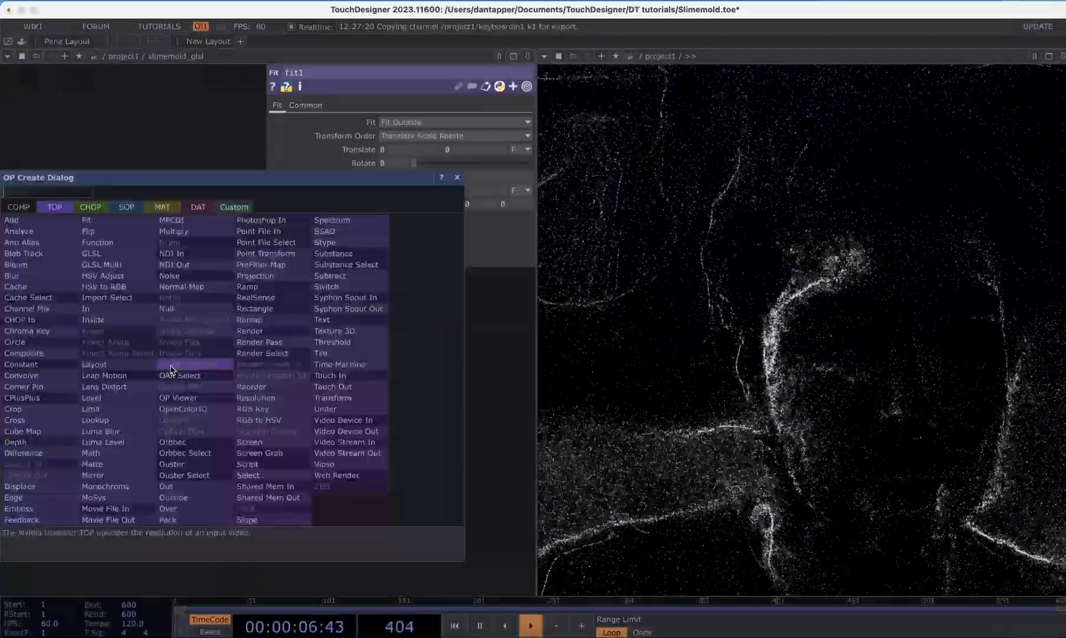
left_click(172, 369)
left_click(195, 416)
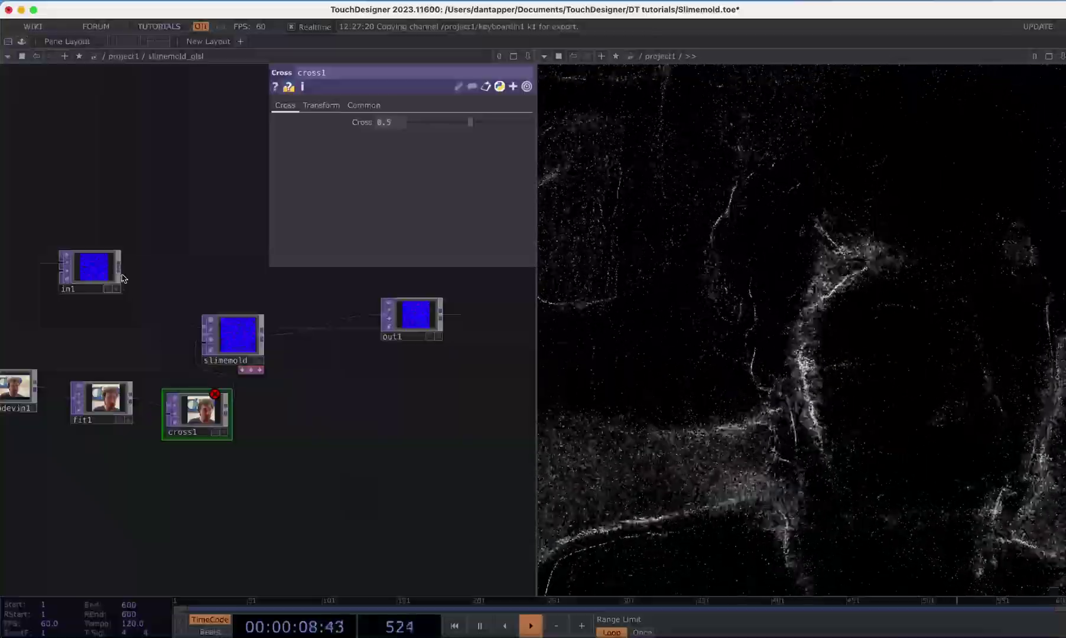
Step: Connect in1 to cross1's second input and lower the Cross value to favour the camera feed
left_click_drag(121, 269, 165, 413)
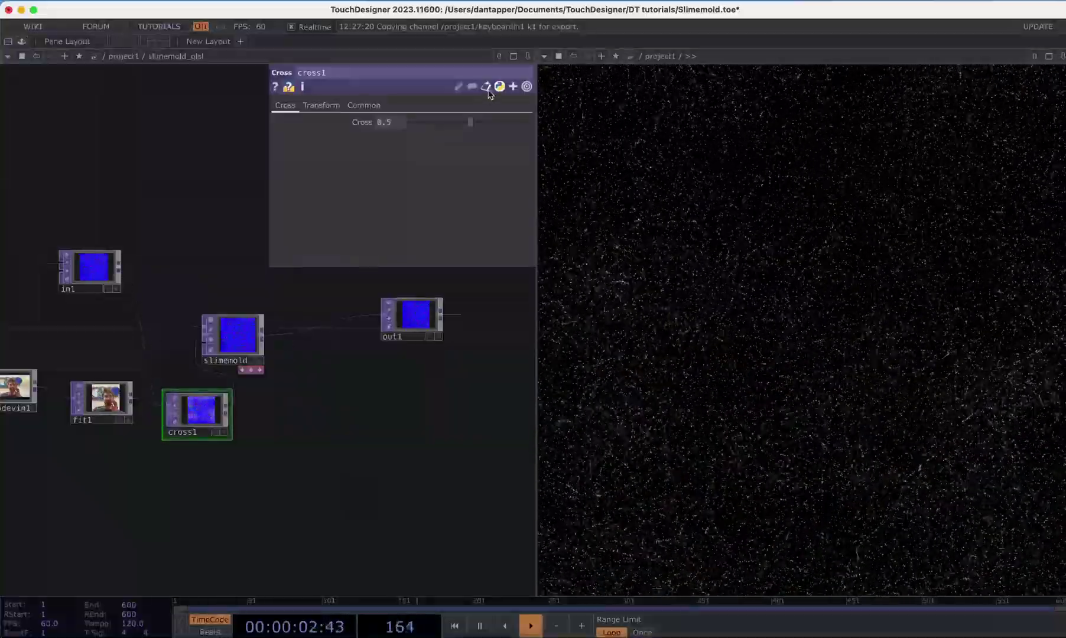
left_click_drag(470, 125, 406, 133)
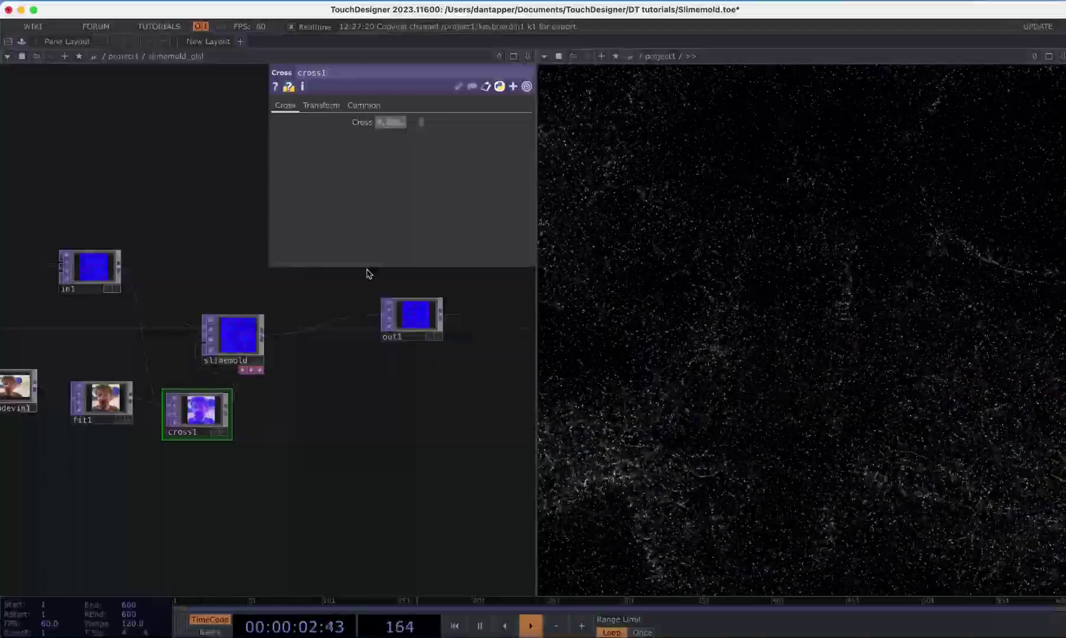
Step: Return to the parent network and reset slimemold_glsl's Step size, Rotation angle, Sensor distance and Sensor angle to their defaults
scroll(369, 462, "down", 10)
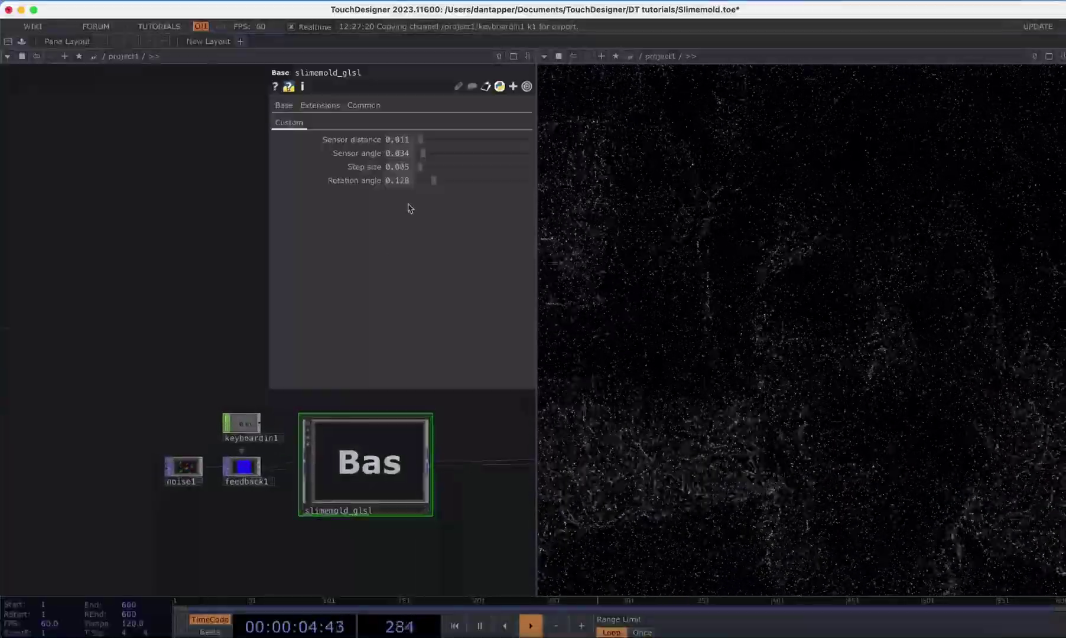
left_click(397, 167)
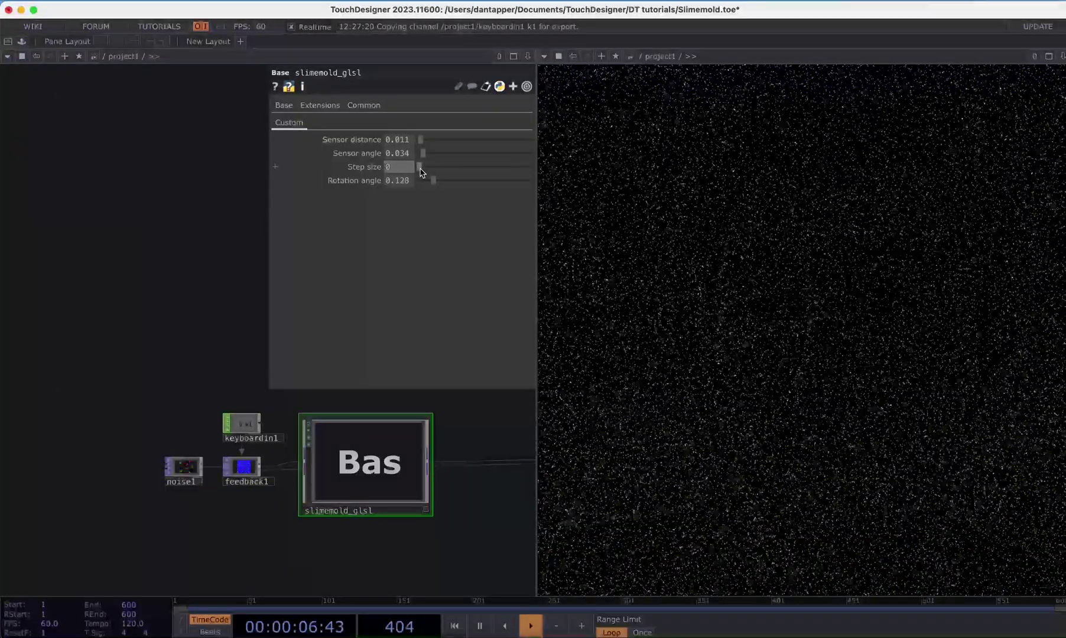
type("0")
right_click(371, 171)
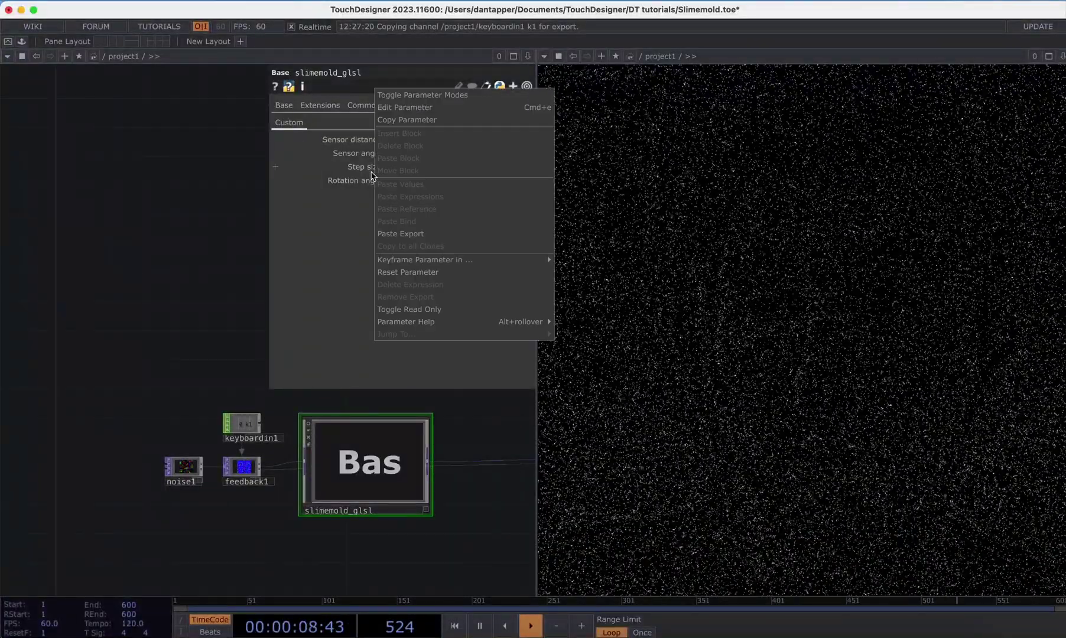
left_click(399, 271)
right_click(354, 182)
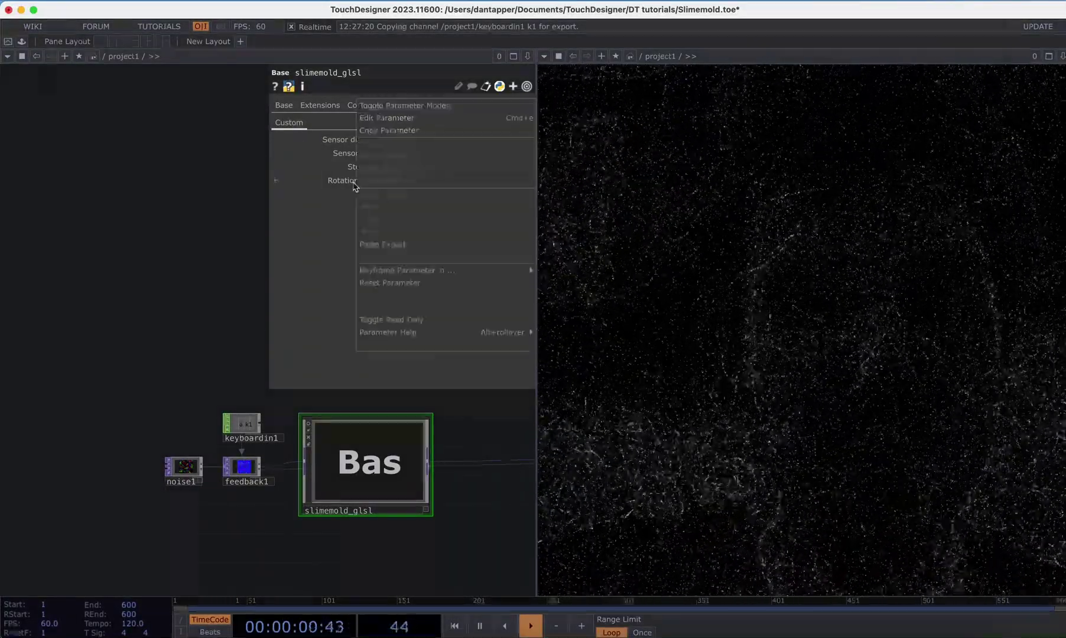
left_click(382, 289)
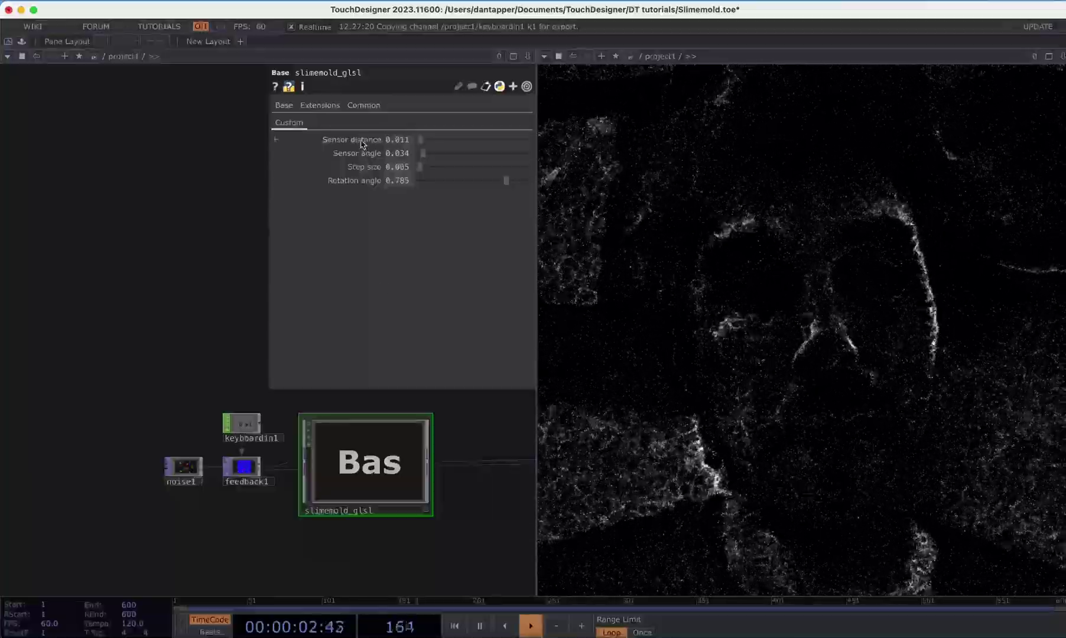
right_click(364, 145)
left_click(392, 242)
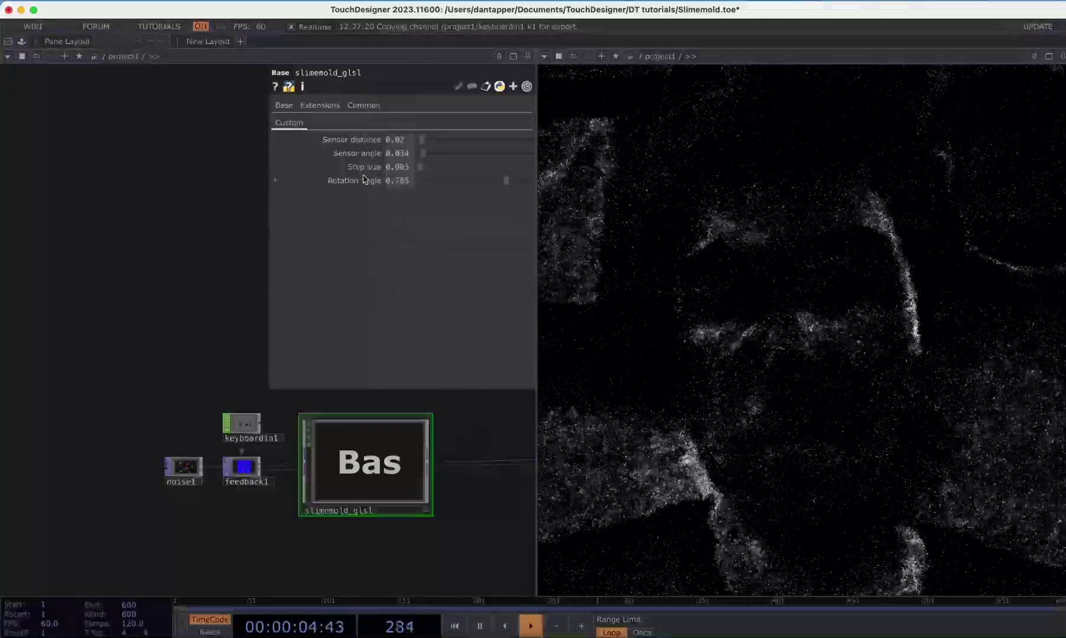
right_click(356, 160)
left_click(382, 266)
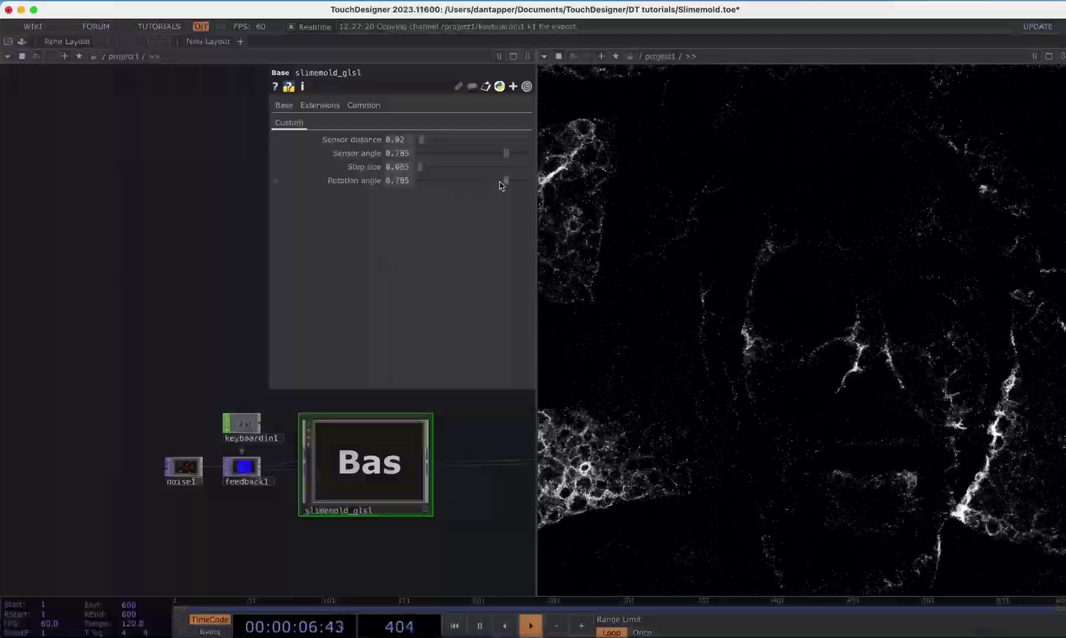
Step: Set the Rotation angle to 1, Sensor angle to about 0.279, Step size to about 0.004 and Sensor distance to about 0.05
left_click_drag(500, 181, 533, 188)
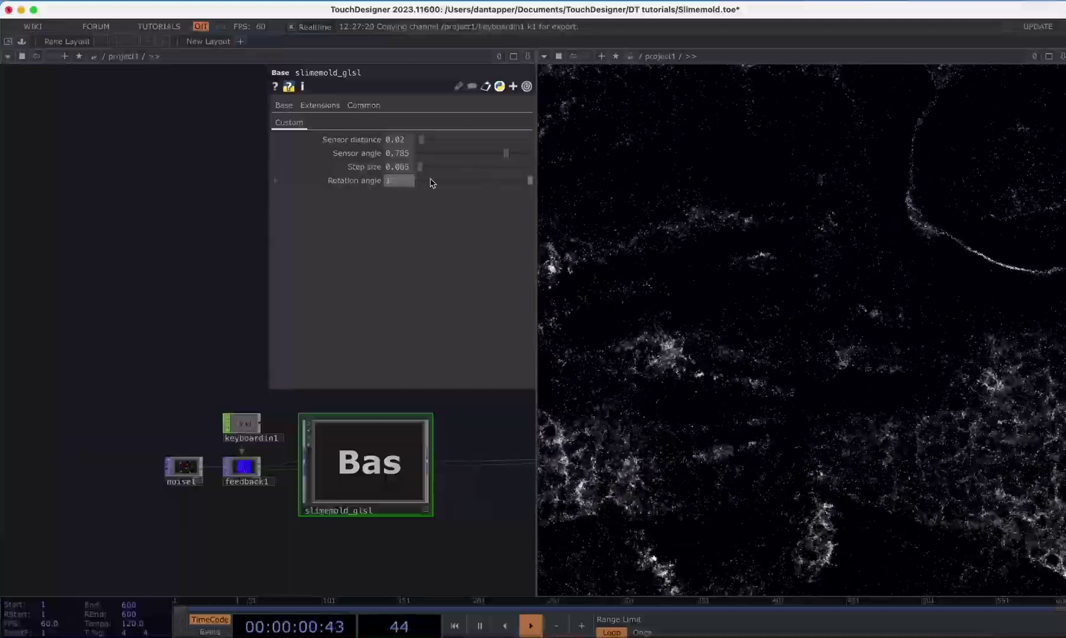
middle_click_drag(400, 181, 405, 172)
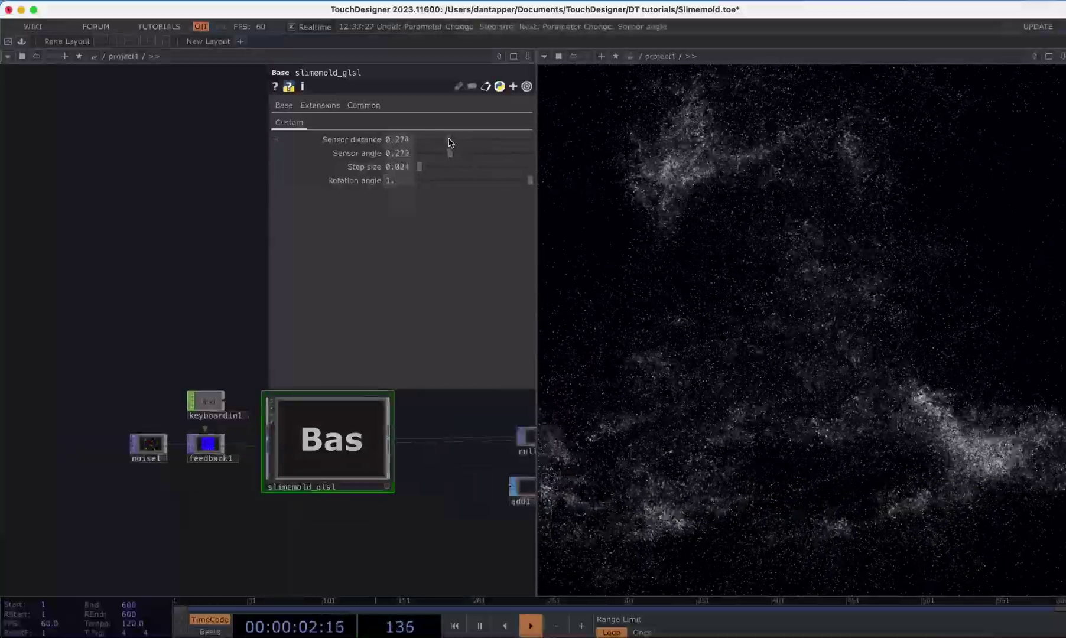
left_click_drag(424, 138, 427, 142)
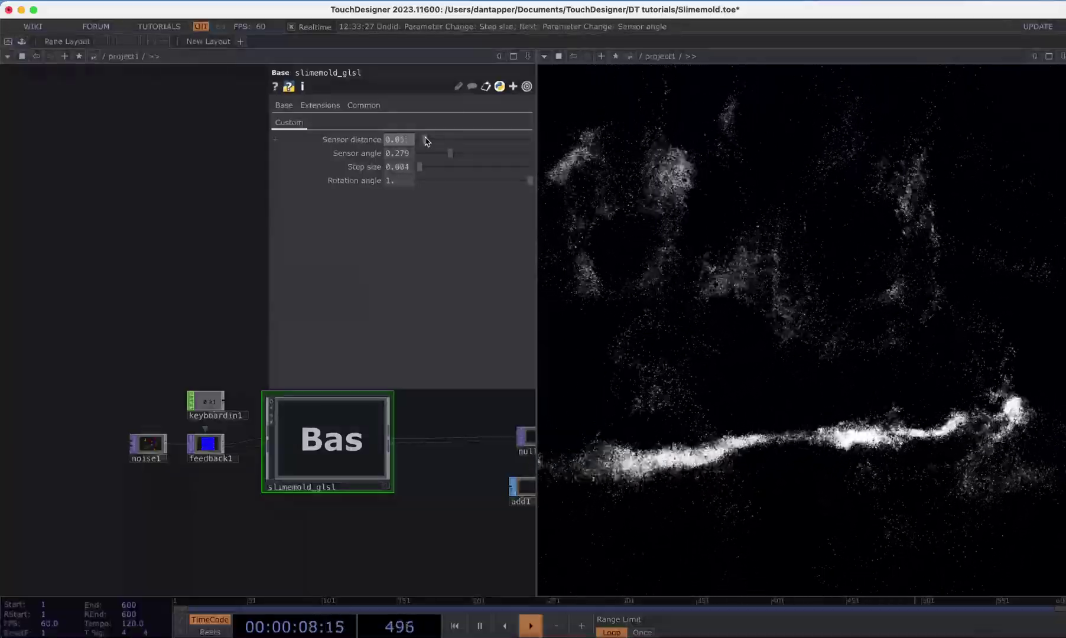